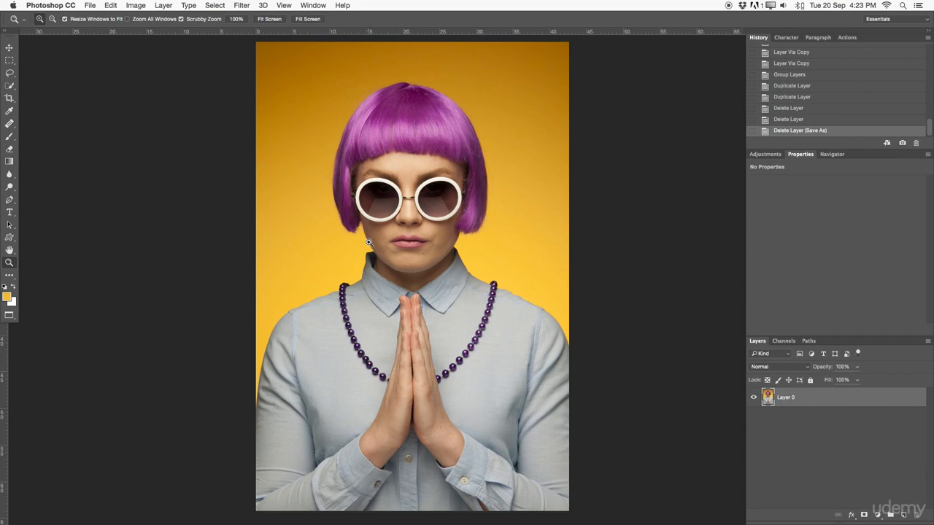
# Enlarge the layer list area and name a new saved version of the document 2.psd in the Photoshop Beginner folder
pyautogui.moveTo(823, 337); pyautogui.dragTo(813, 219)
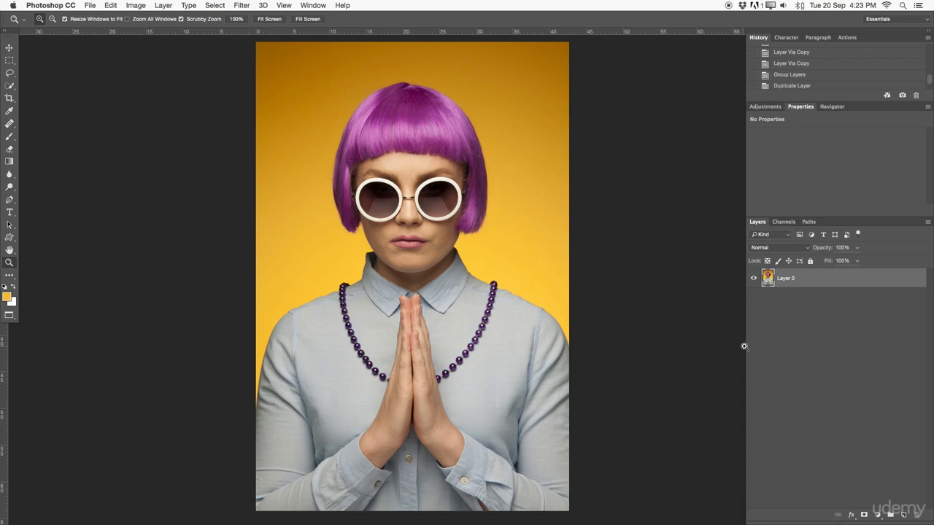
pyautogui.click(95, 5)
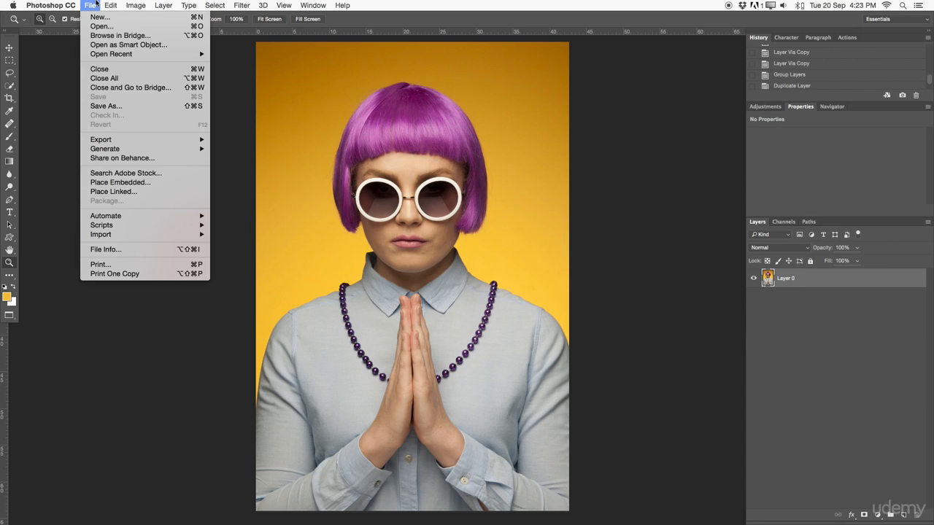
pyautogui.click(113, 105)
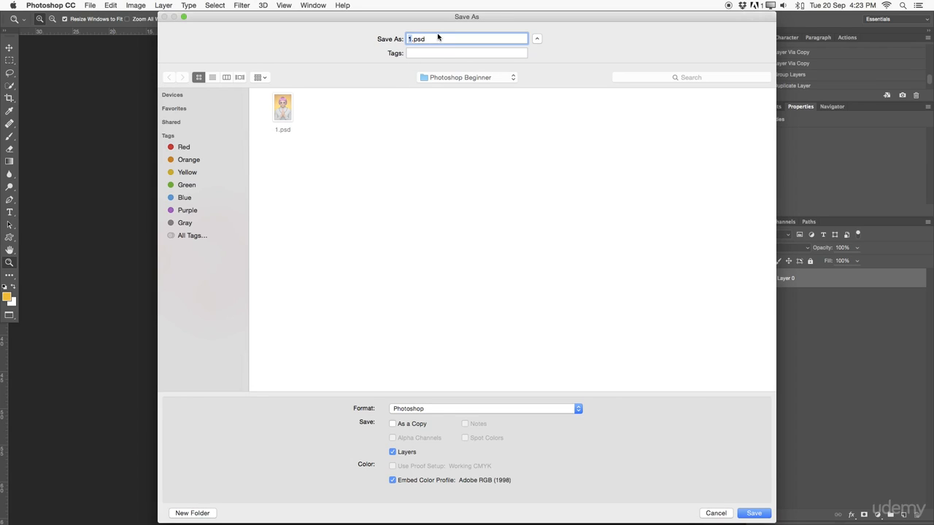
pyautogui.write('2')
pyautogui.click(453, 80)
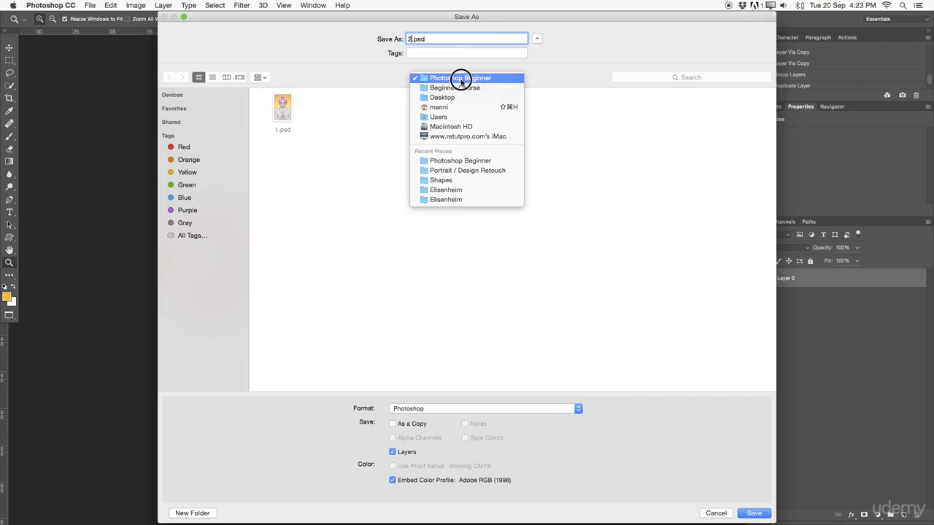
pyautogui.click(560, 106)
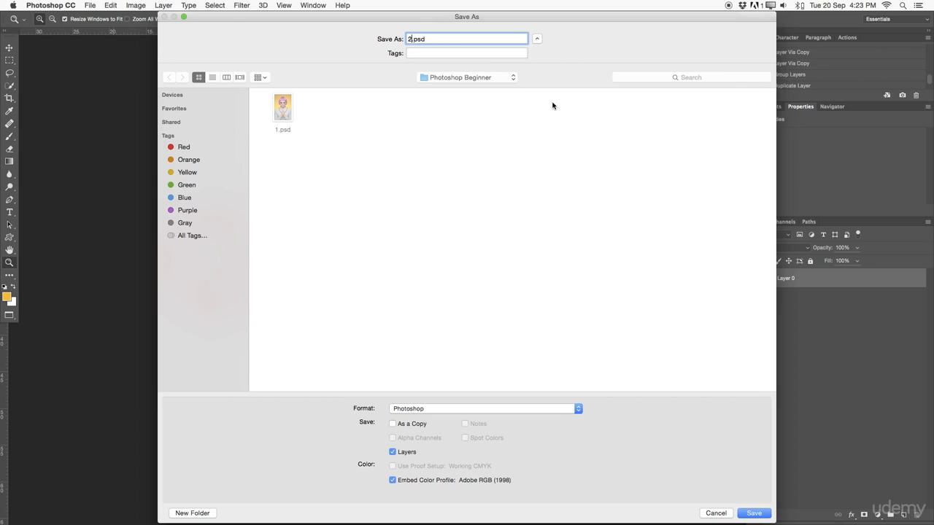
# Save the file in Photoshop format with Layers included and Maximize Compatibility enabled
pyautogui.click(422, 409)
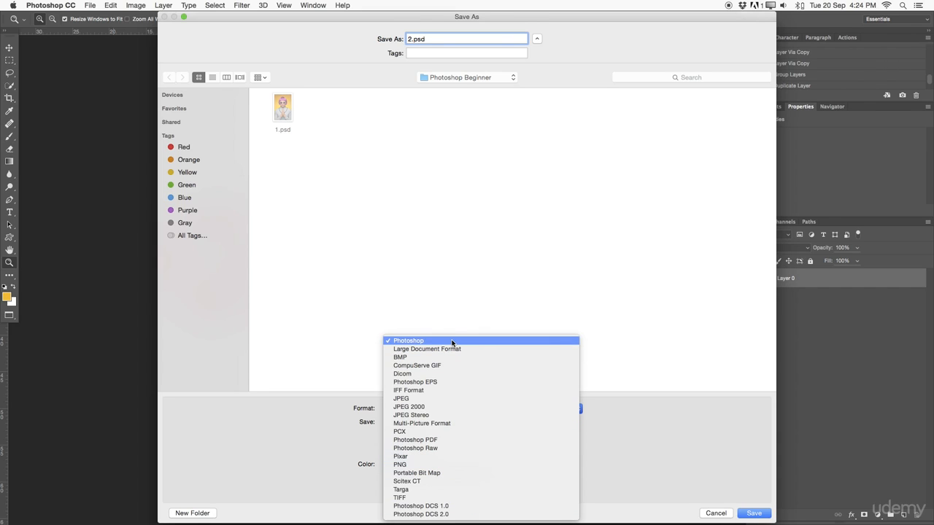
pyautogui.click(424, 341)
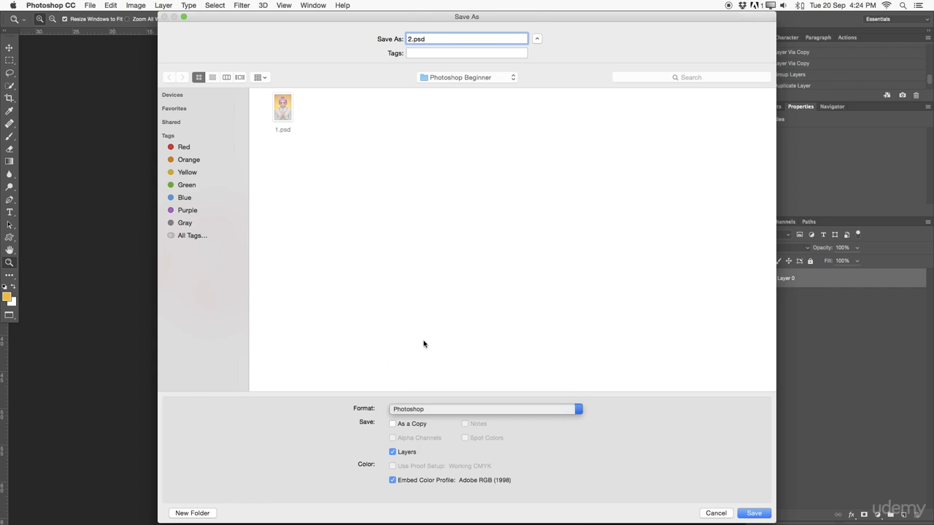
pyautogui.click(393, 453)
pyautogui.click(392, 453)
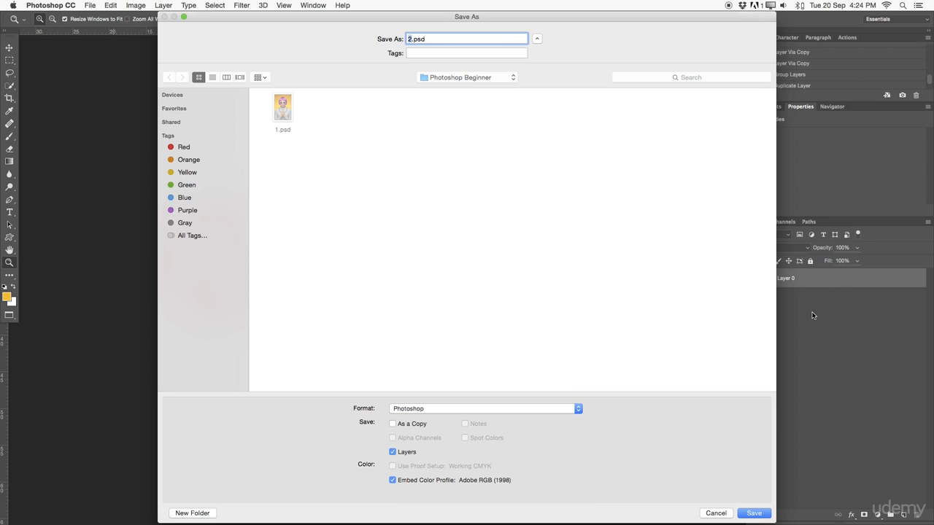
pyautogui.click(752, 512)
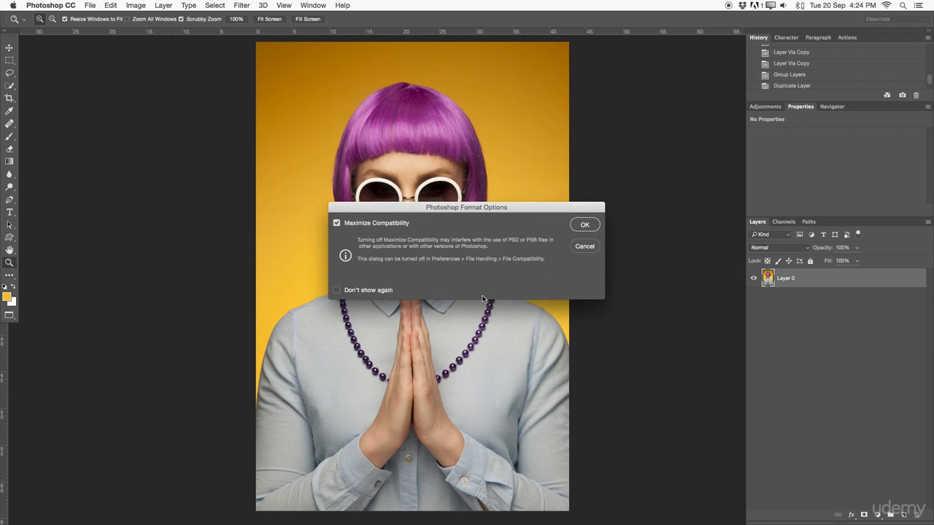
pyautogui.click(575, 227)
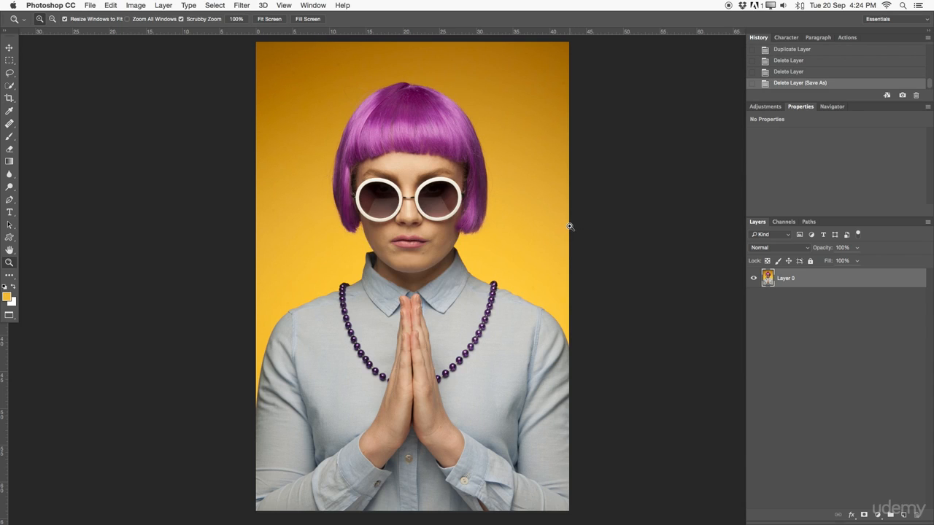
# Switch the document from full screen to the standard windowed screen mode
pyautogui.press('f')
pyautogui.press('f')
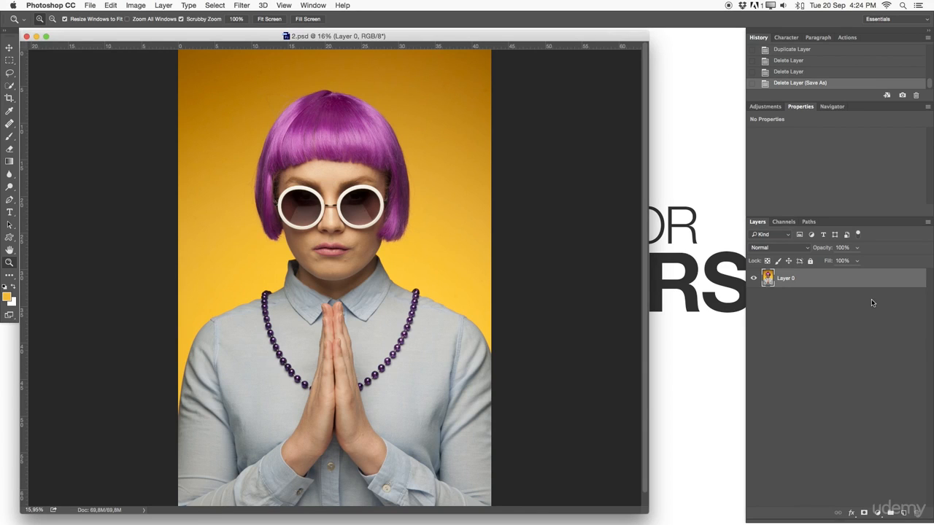
# Duplicate the portrait layer, Layer 0, repeatedly until there are 24 copies
pyautogui.press('super+j')
pyautogui.press('super+j')
pyautogui.press('super+j')
pyautogui.press('super+j')
pyautogui.press('super+j')
pyautogui.press('super+j')
pyautogui.press('super+j')
pyautogui.press('super+j')
pyautogui.press('super+j')
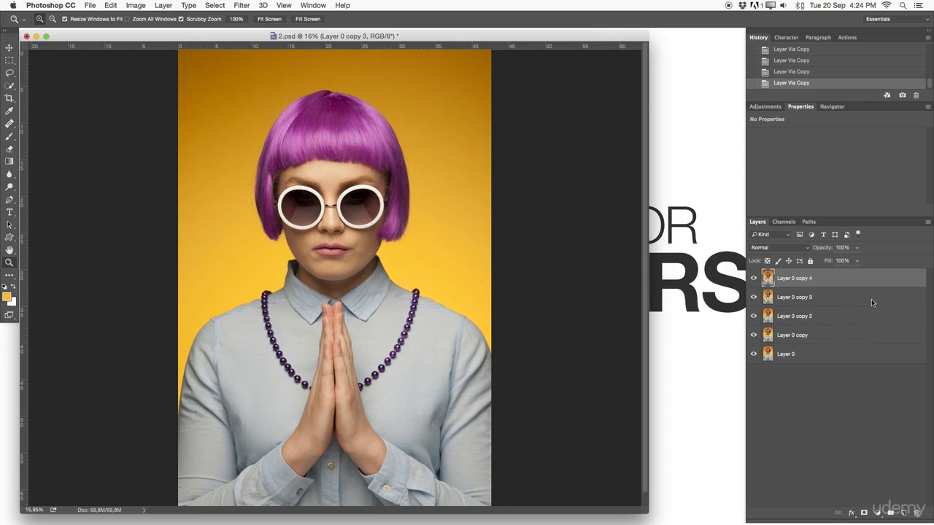
pyautogui.press('super+j')
pyautogui.press('super+j')
pyautogui.press('super+j')
pyautogui.press('super+j')
pyautogui.press('super+j')
pyautogui.press('super+j')
pyautogui.press('super+j')
pyautogui.press('super+j')
pyautogui.press('super+j')
pyautogui.press('super+j')
pyautogui.press('super+j')
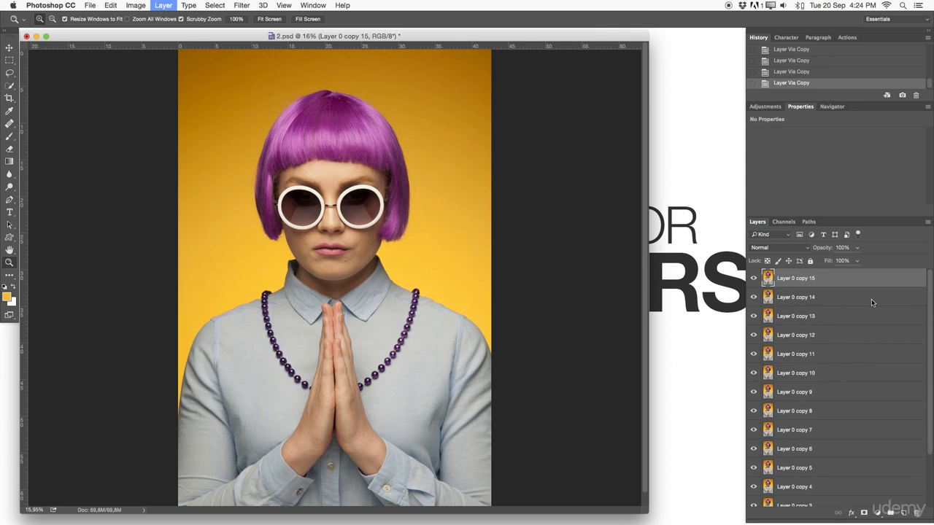
pyautogui.press('super+j')
pyautogui.press('super+j')
pyautogui.press('super+j')
pyautogui.press('super+j')
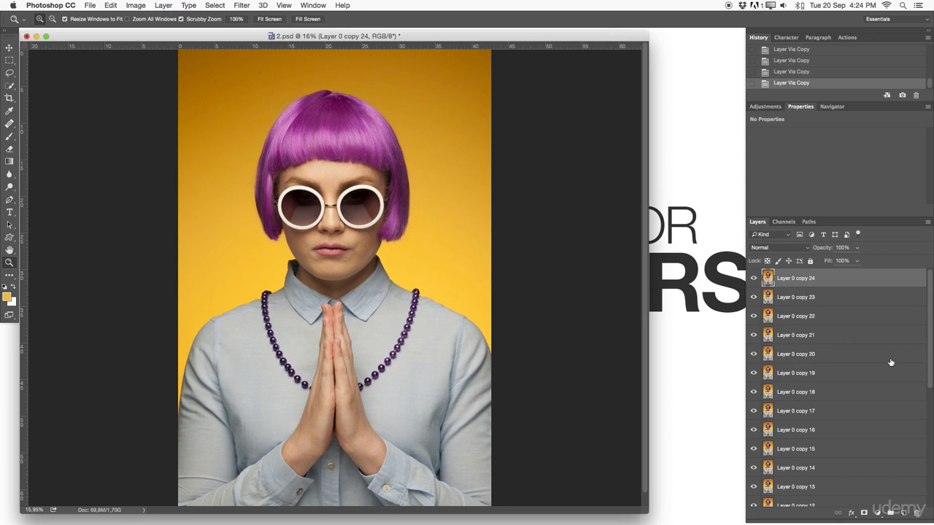
# Group all the copies above Layer 0 and delete the whole group
pyautogui.scroll(-5, 850, 332)
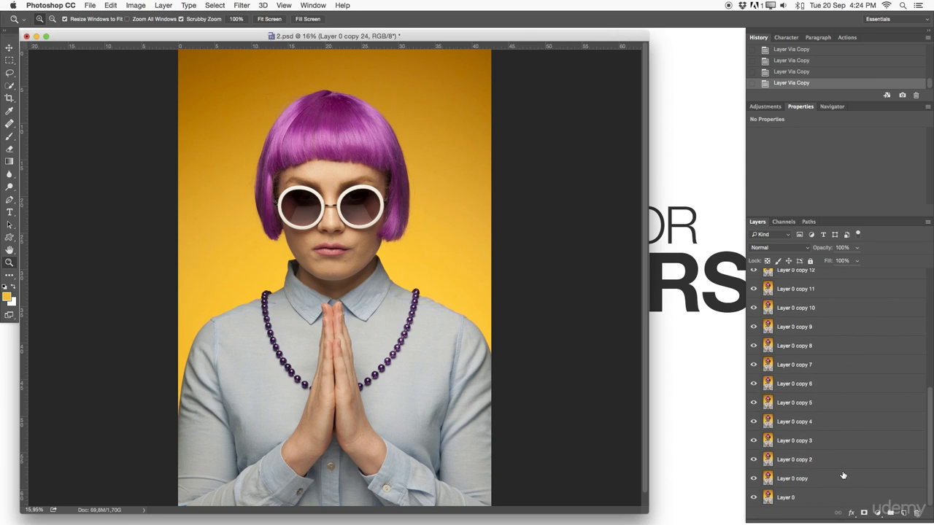
pyautogui.keyDown('shift'); pyautogui.click(840, 469); pyautogui.keyUp('shift')
pyautogui.press('super+g')
pyautogui.click(753, 274)
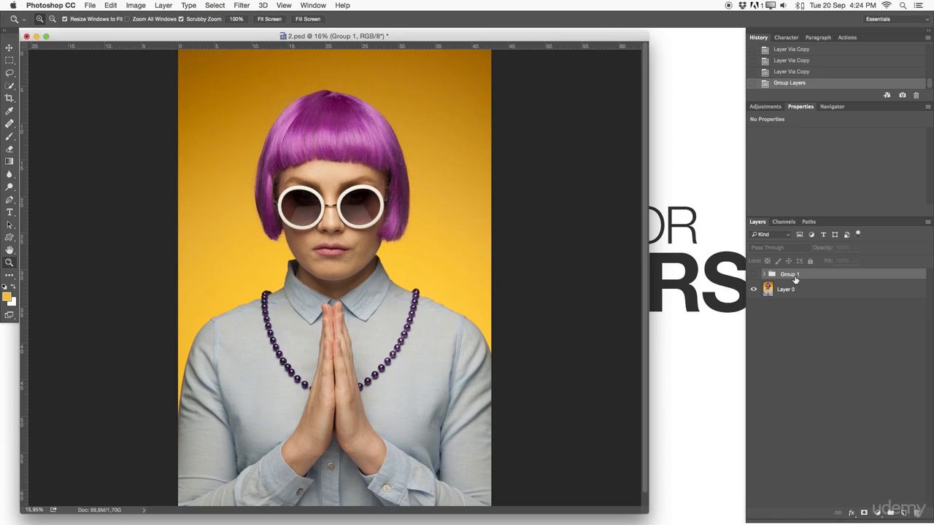
pyautogui.press('Delete')
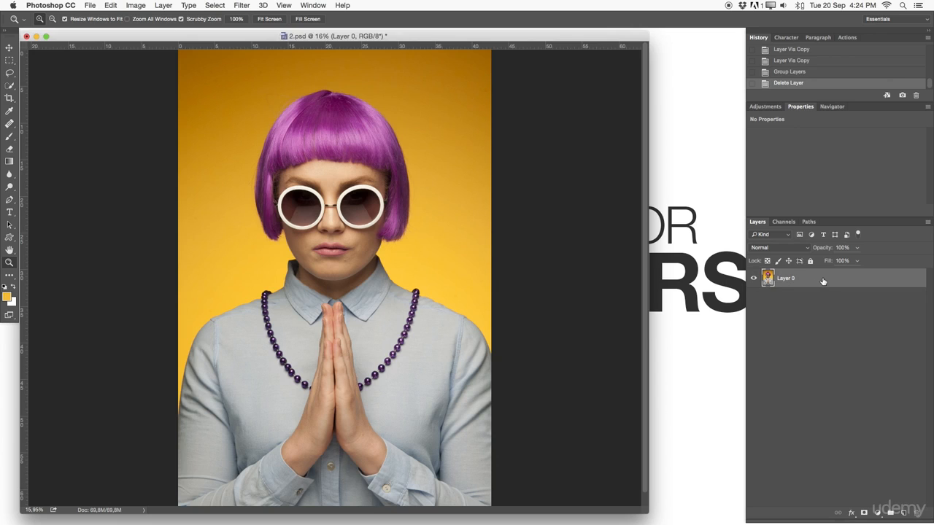
# Duplicate Layer 0 again 18 times to build up a heavy stack of layers
pyautogui.press('super+j')
pyautogui.press('super+j')
pyautogui.press('super+j')
pyautogui.press('super+j')
pyautogui.press('super+j')
pyautogui.press('super+j')
pyautogui.press('super+j')
pyautogui.press('super+j')
pyautogui.press('super+j')
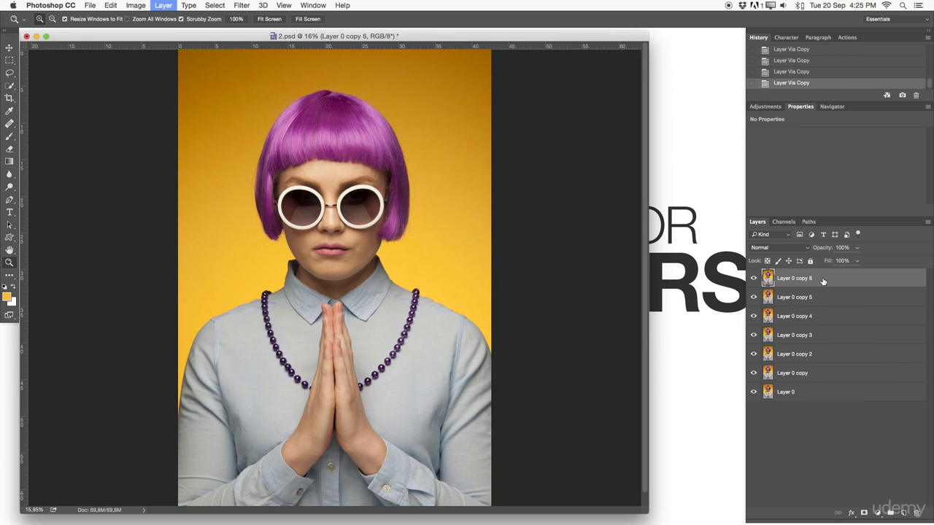
pyautogui.press('super+j')
pyautogui.press('super+j')
pyautogui.press('super+j')
pyautogui.press('super+j')
pyautogui.press('super+j')
pyautogui.press('super+j')
pyautogui.press('super+j')
pyautogui.press('super+j')
pyautogui.press('super+j')
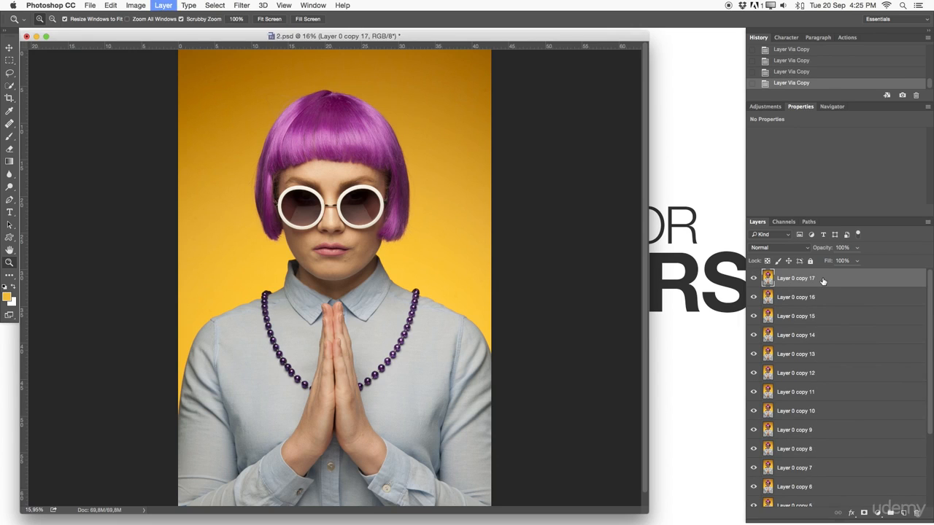
# Group all the Layer 0 copies and duplicate the group four times
pyautogui.keyDown('shift'); pyautogui.click(814, 474); pyautogui.keyUp('shift')
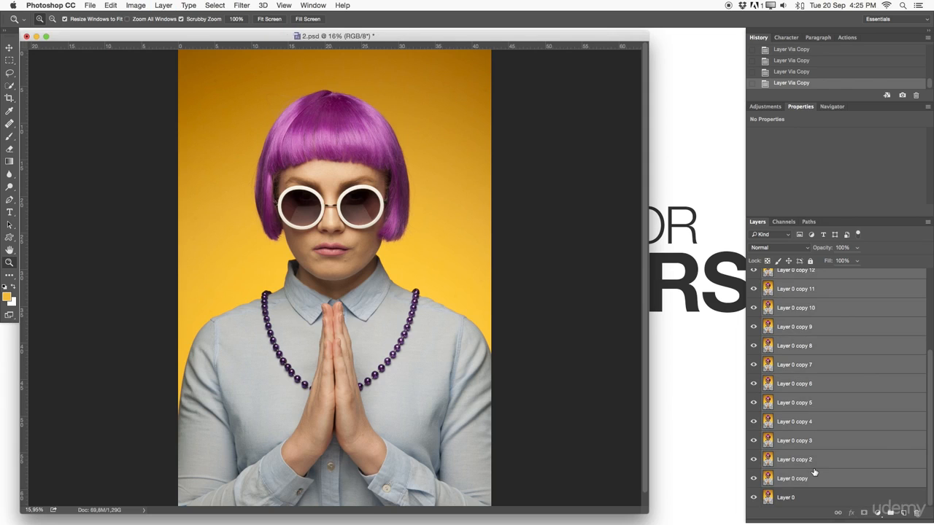
pyautogui.press('super+g')
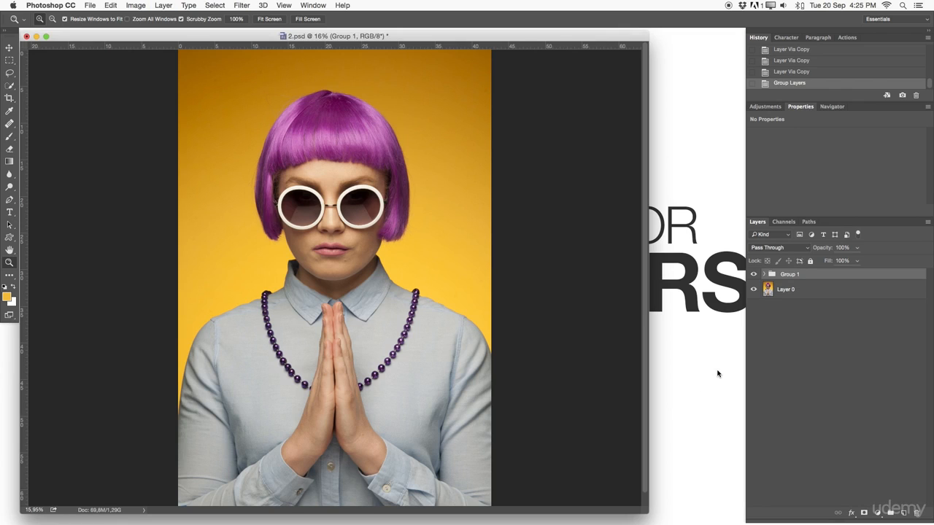
pyautogui.press('super+j')
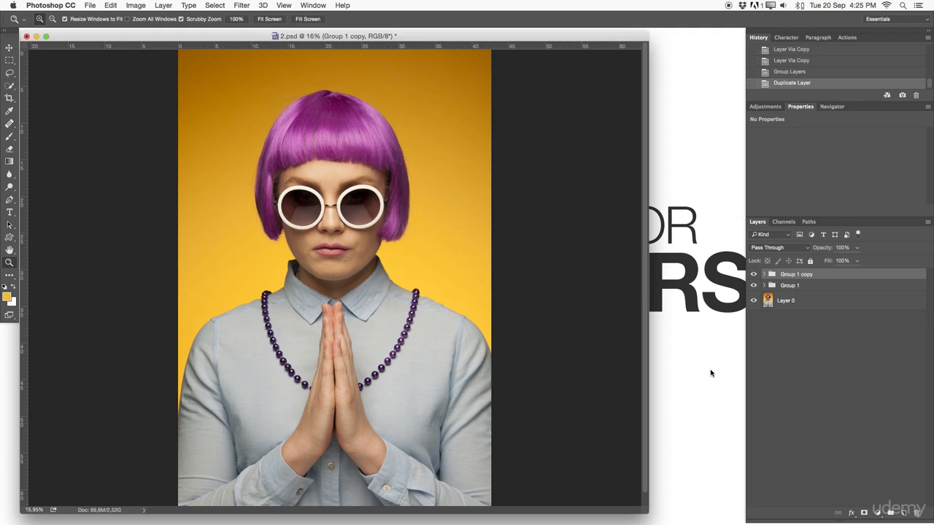
pyautogui.press('super+j')
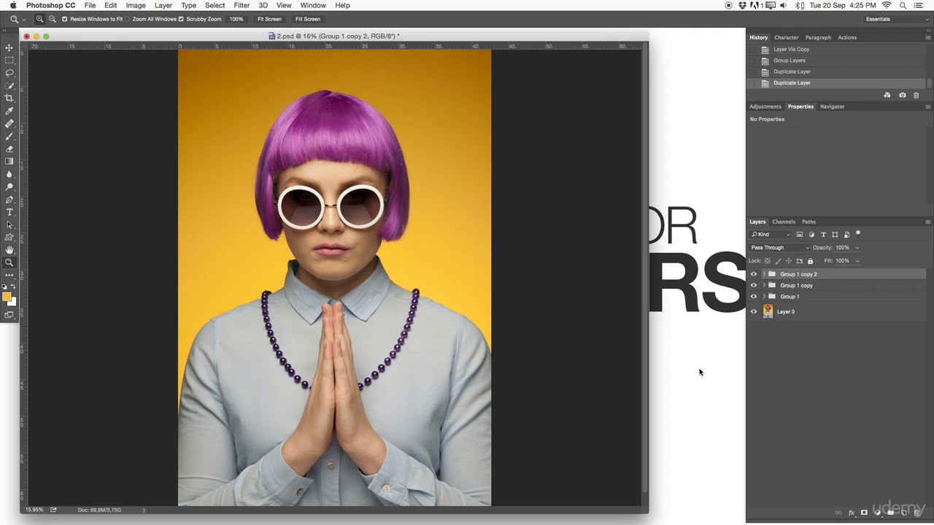
pyautogui.press('super+j')
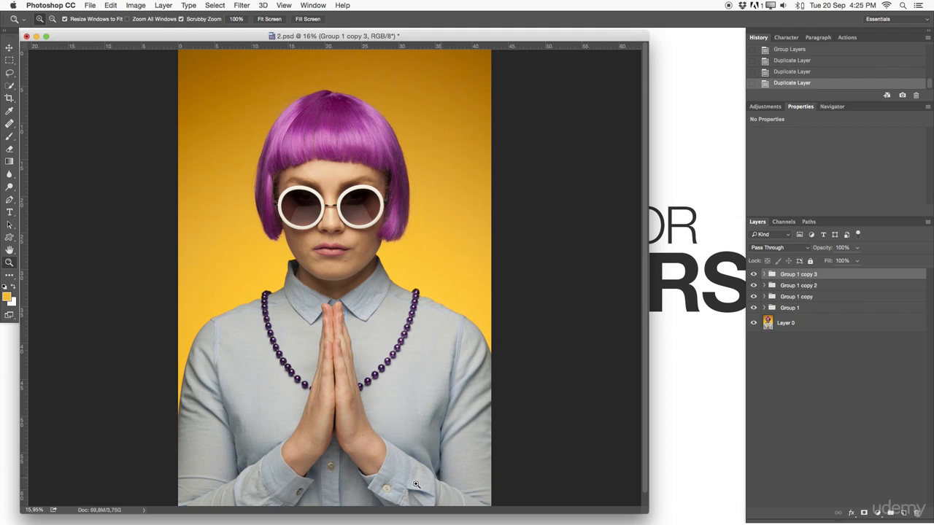
pyautogui.press('super+j')
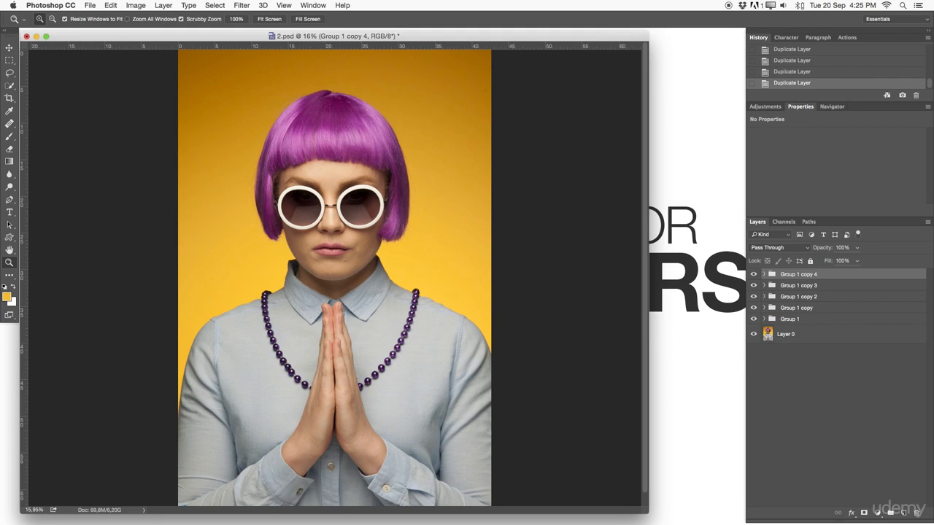
# Try to save the document as 3.psd in Photoshop format with layers in the Photoshop Beginner folder
pyautogui.click(90, 6)
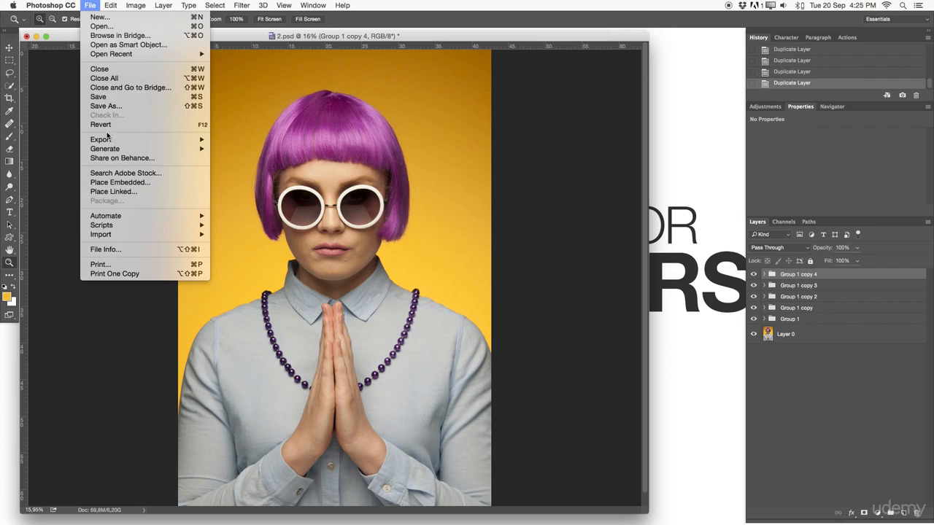
pyautogui.click(92, 110)
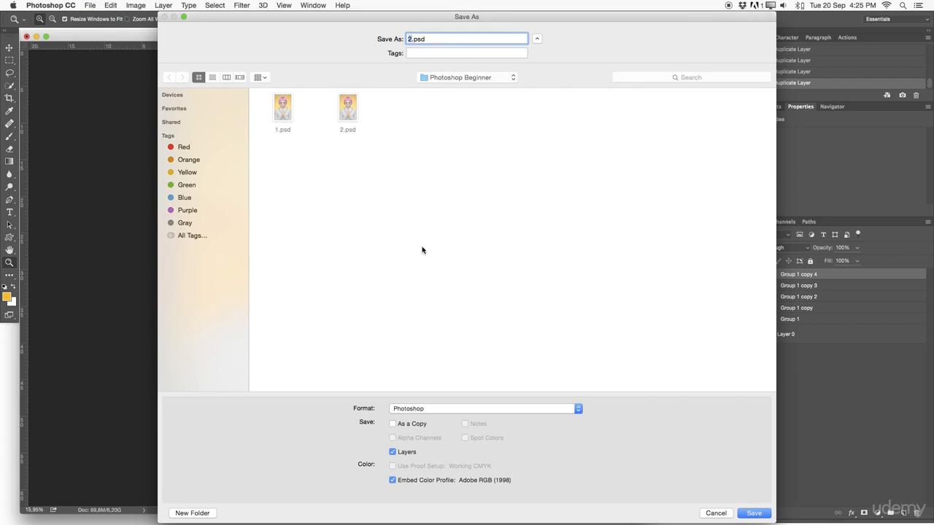
pyautogui.click(748, 513)
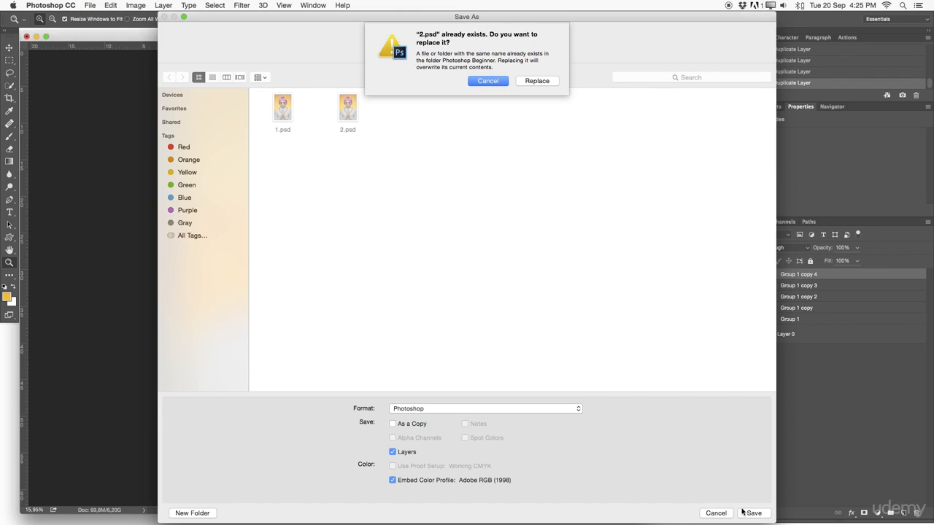
pyautogui.click(485, 82)
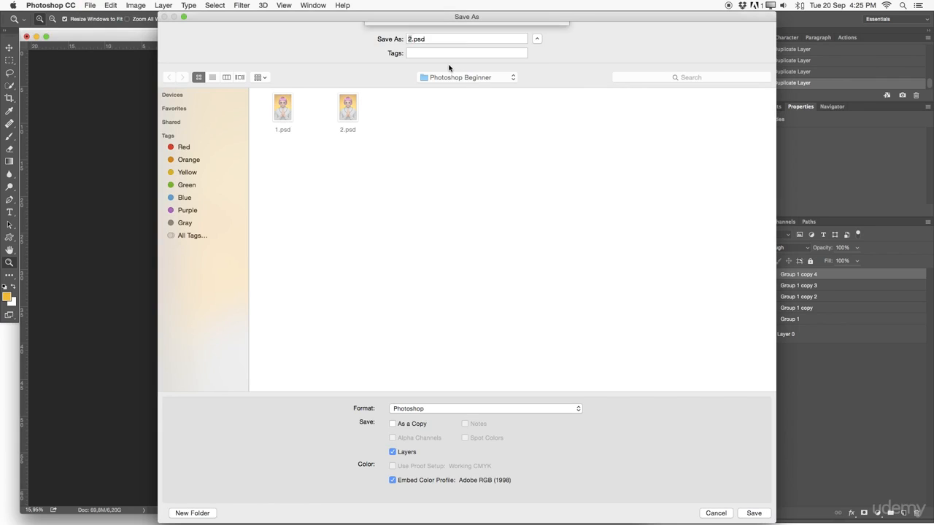
pyautogui.doubleClick(409, 38)
pyautogui.write('3')
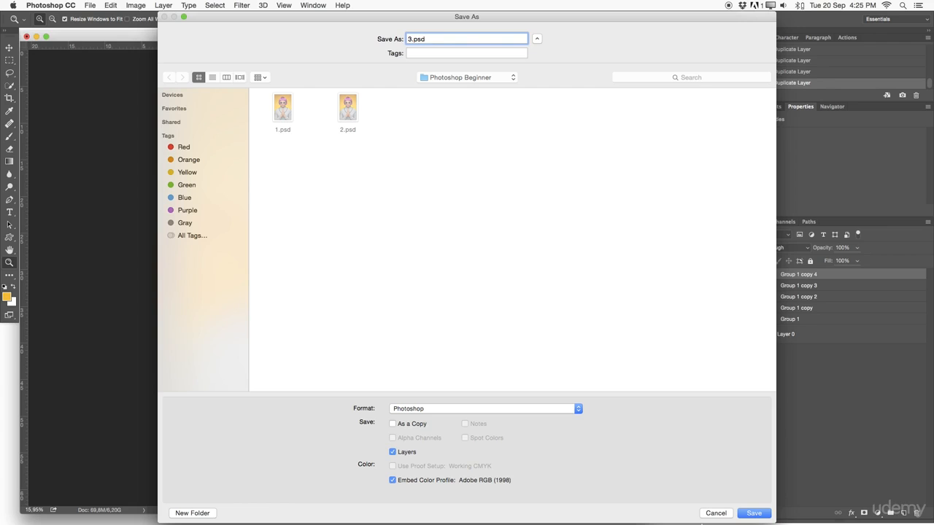
pyautogui.click(754, 513)
pyautogui.click(585, 224)
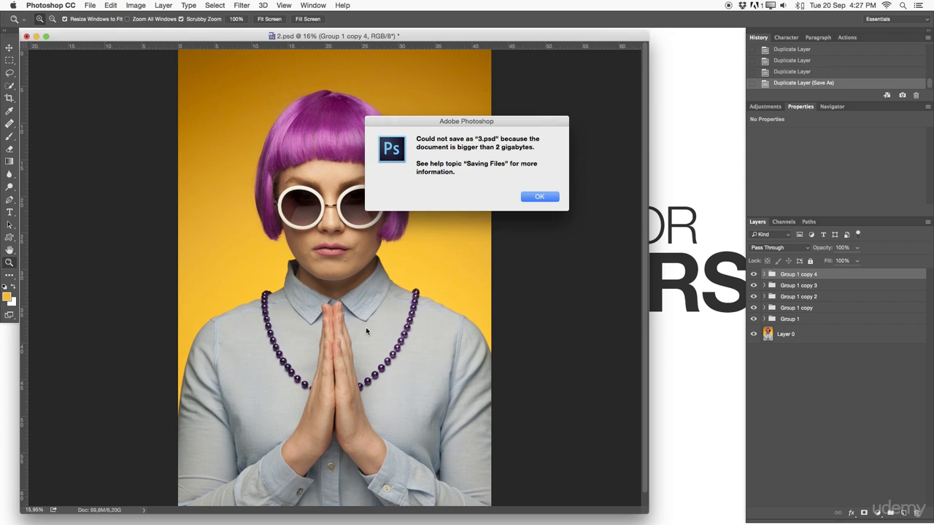
pyautogui.click(538, 196)
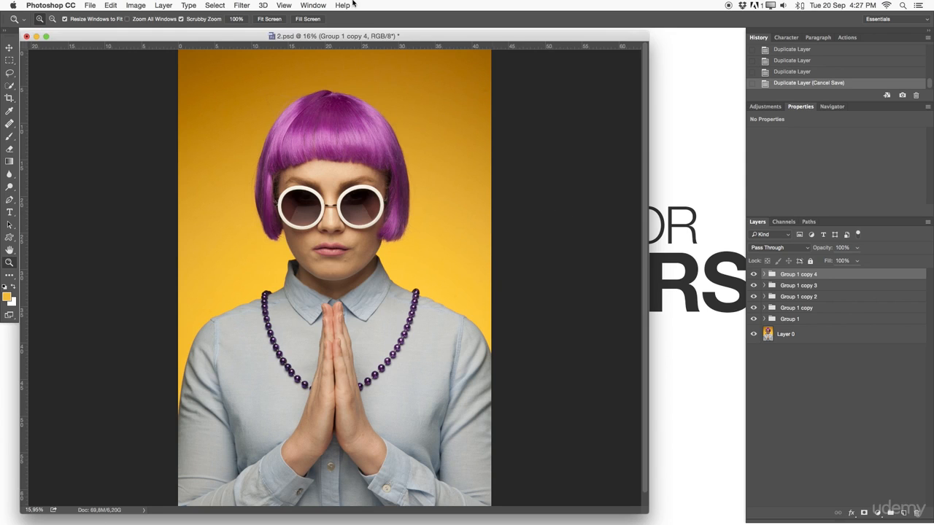
# Save the document as 3.psb in Large Document Format with layers in the Photoshop Beginner folder
pyautogui.click(90, 5)
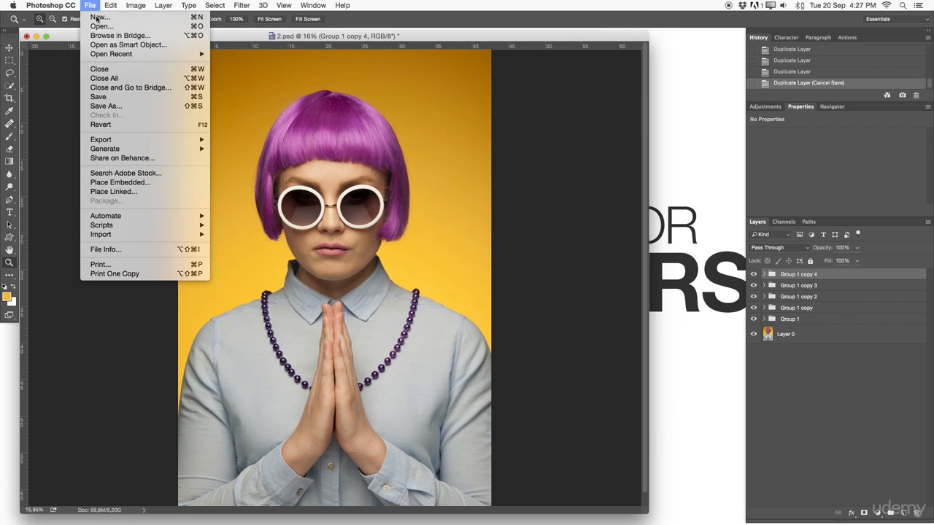
pyautogui.click(117, 111)
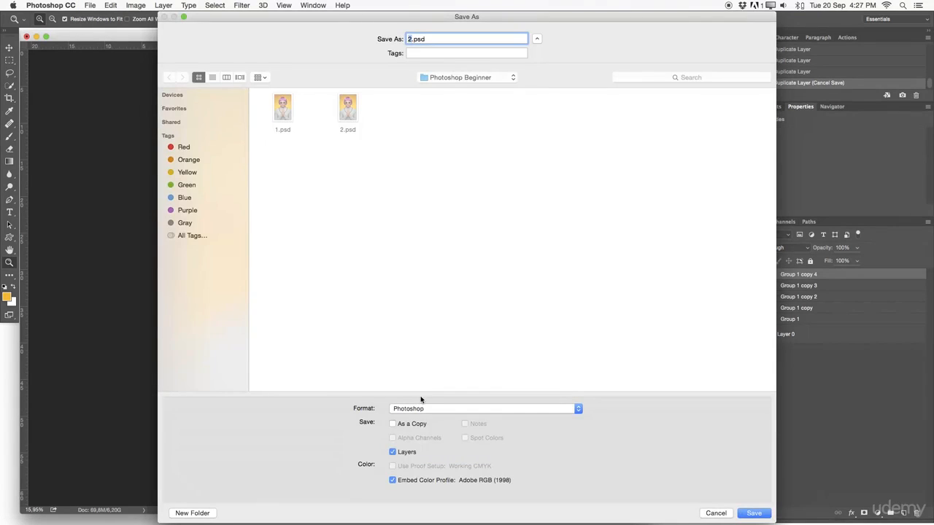
pyautogui.write('3')
pyautogui.click(436, 409)
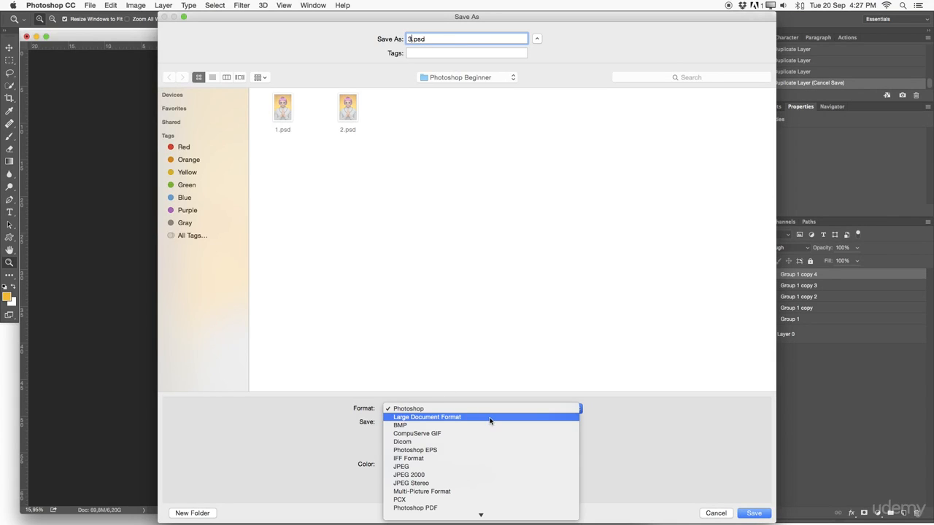
pyautogui.click(464, 418)
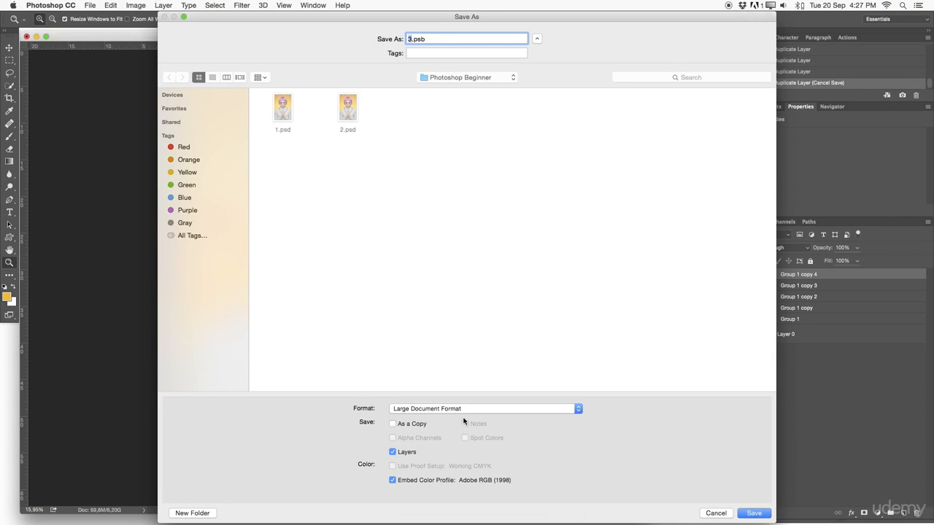
pyautogui.click(748, 513)
pyautogui.click(584, 222)
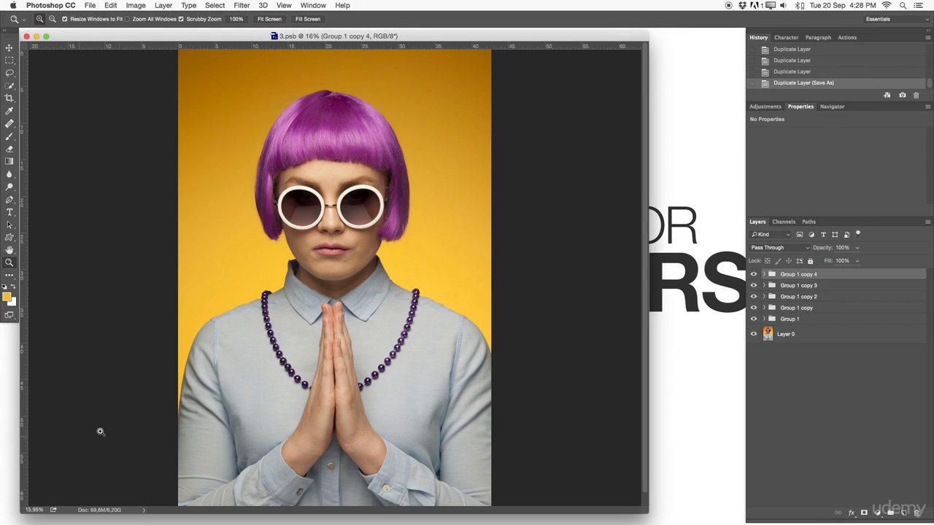
pyautogui.click(89, 5)
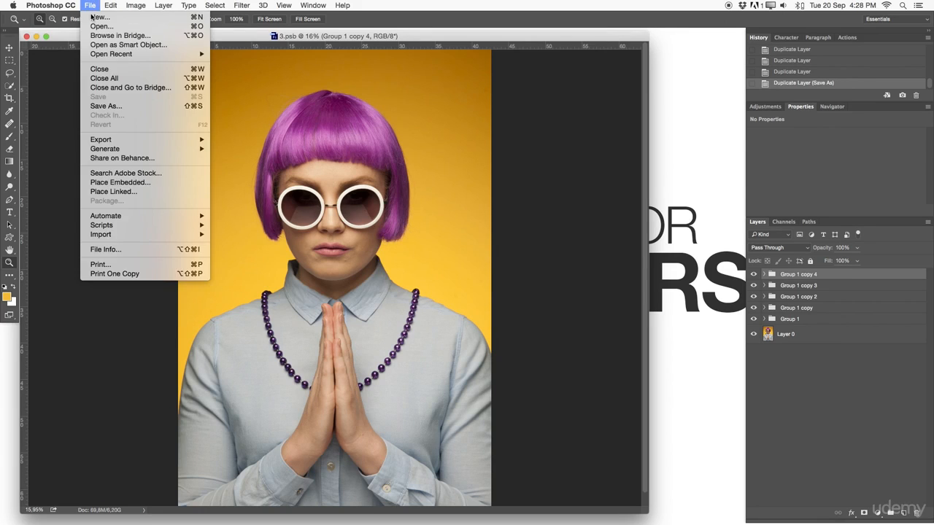
pyautogui.click(105, 107)
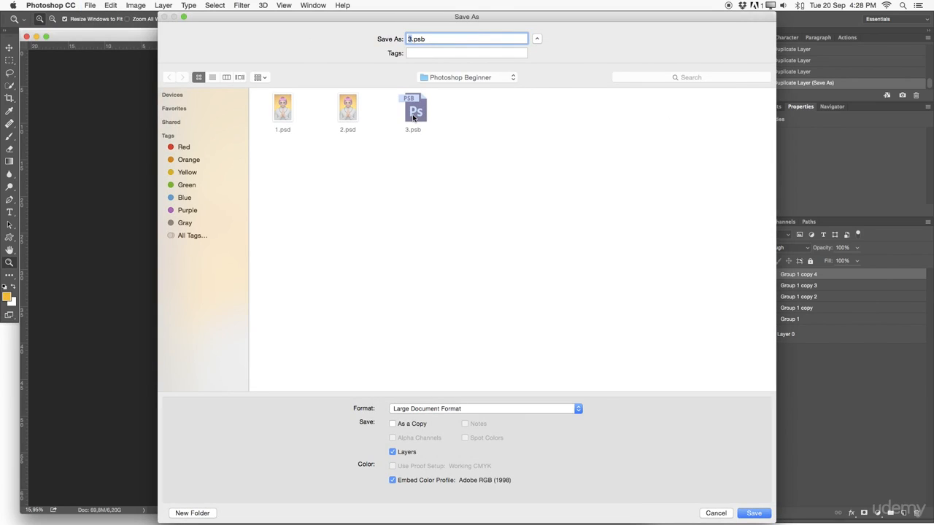
pyautogui.click(404, 411)
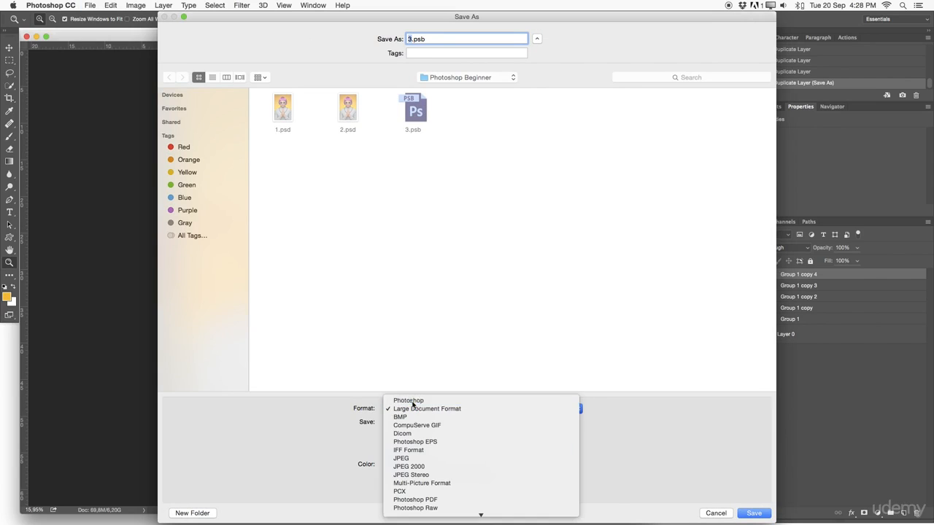
pyautogui.click(410, 400)
pyautogui.click(712, 512)
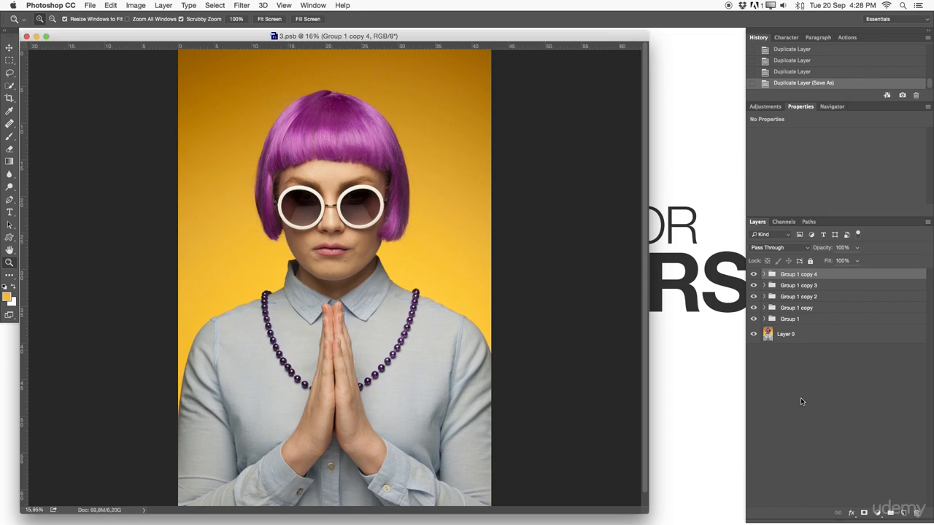
# Delete all five groups above Layer 0 and switch the document to full screen mode with the menu bar
pyautogui.press('BackSpace')
pyautogui.press('BackSpace')
pyautogui.press('BackSpace')
pyautogui.press('BackSpace')
pyautogui.press('BackSpace')
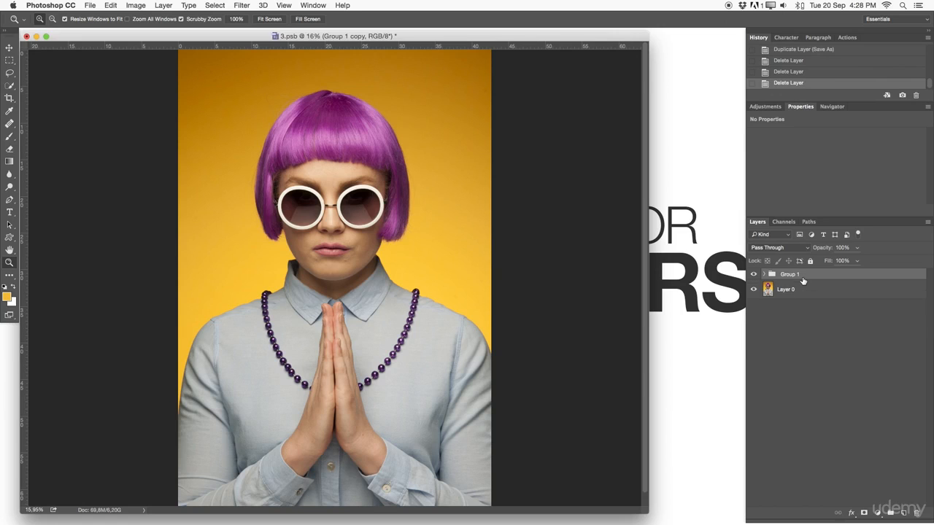
pyautogui.press('f')
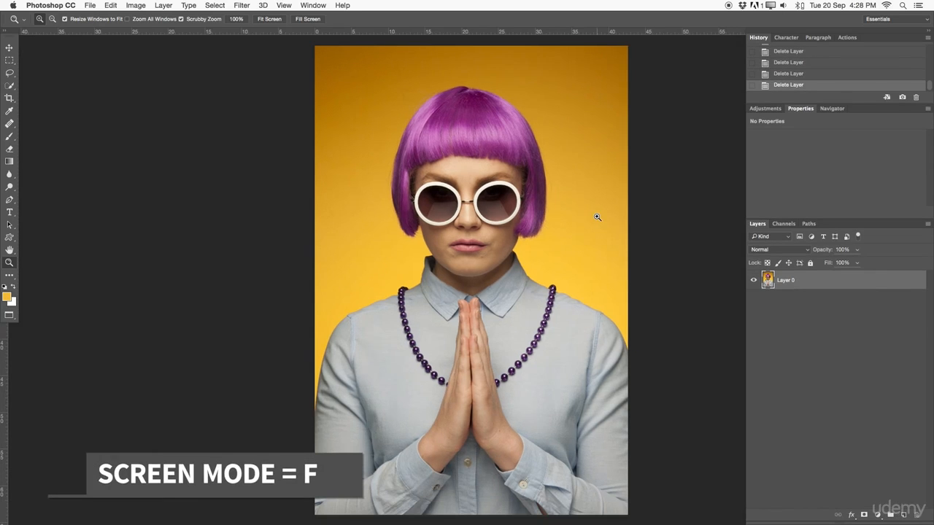
pyautogui.moveTo(605, 219); pyautogui.dragTo(499, 220)
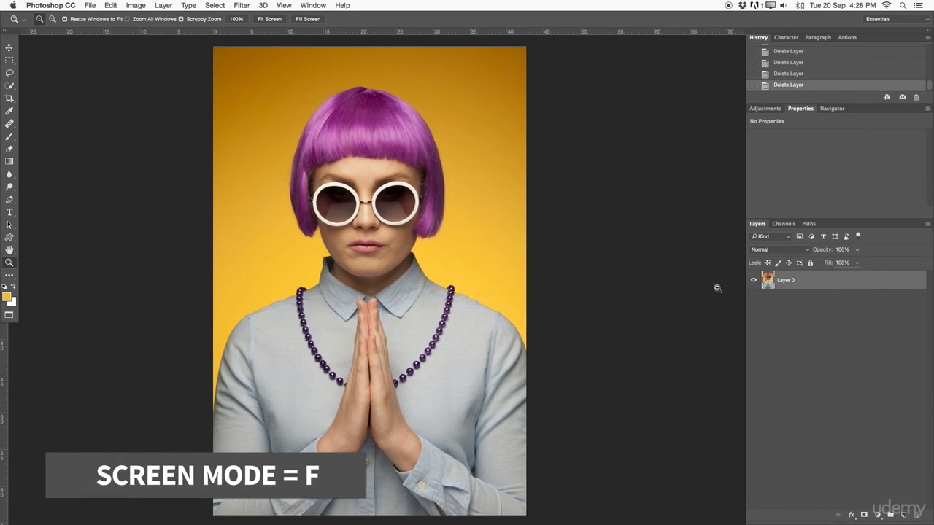
# Save a copy named 4.jpg in JPEG format in the Photoshop Beginner folder, up to the JPEG options
pyautogui.click(107, 5)
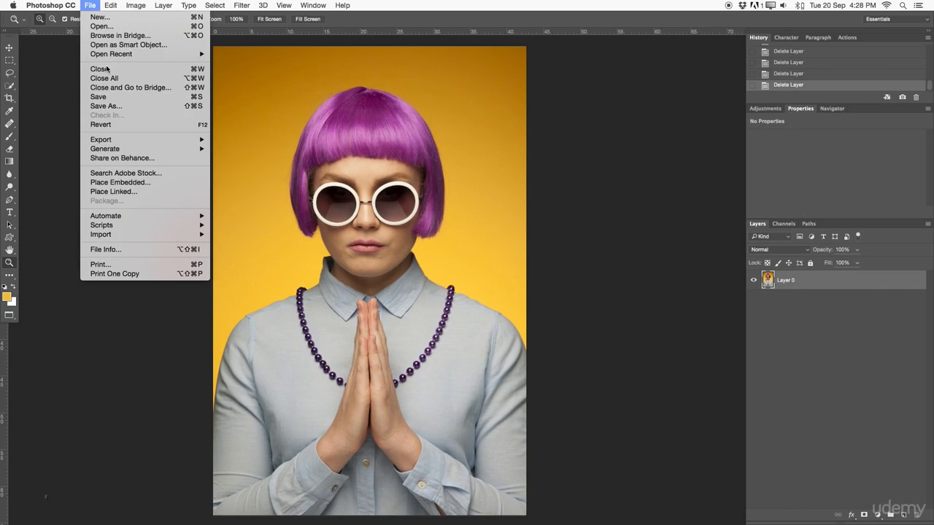
pyautogui.click(104, 11)
pyautogui.click(89, 5)
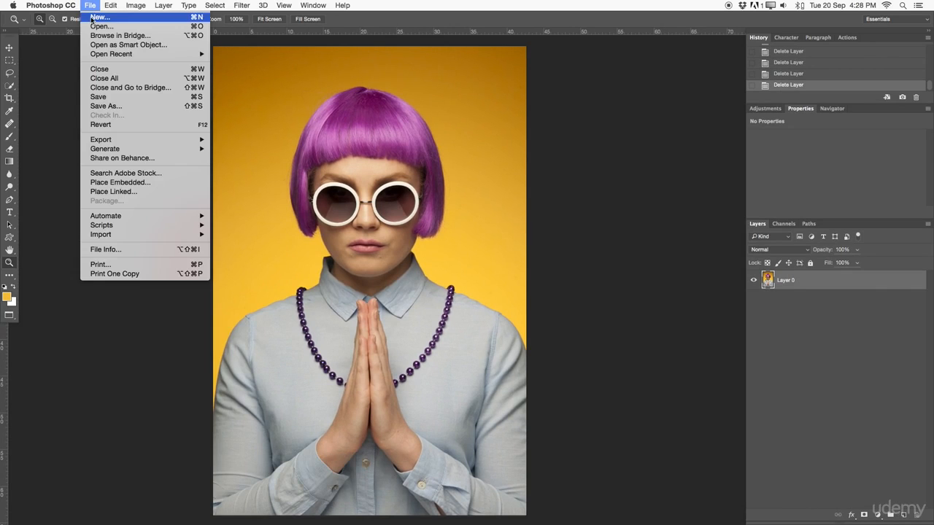
pyautogui.click(114, 108)
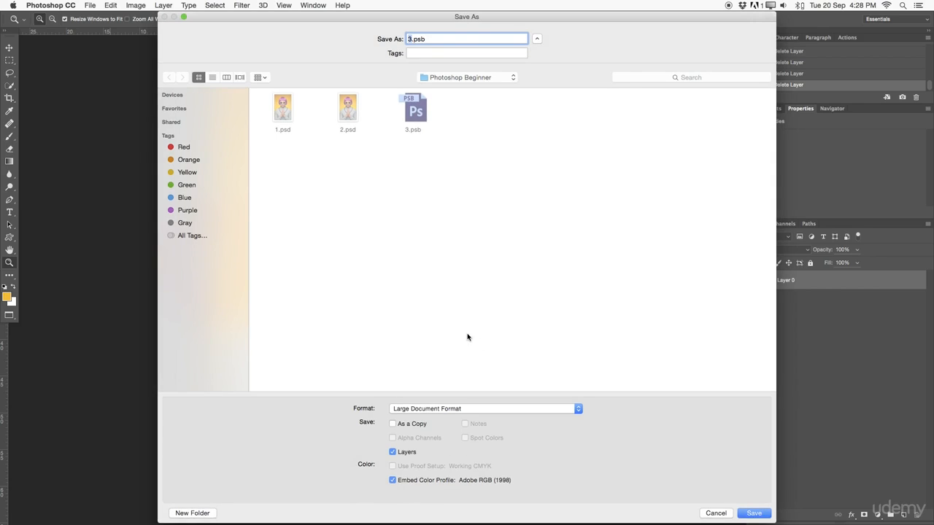
pyautogui.click(401, 39)
pyautogui.write('4')
pyautogui.click(492, 409)
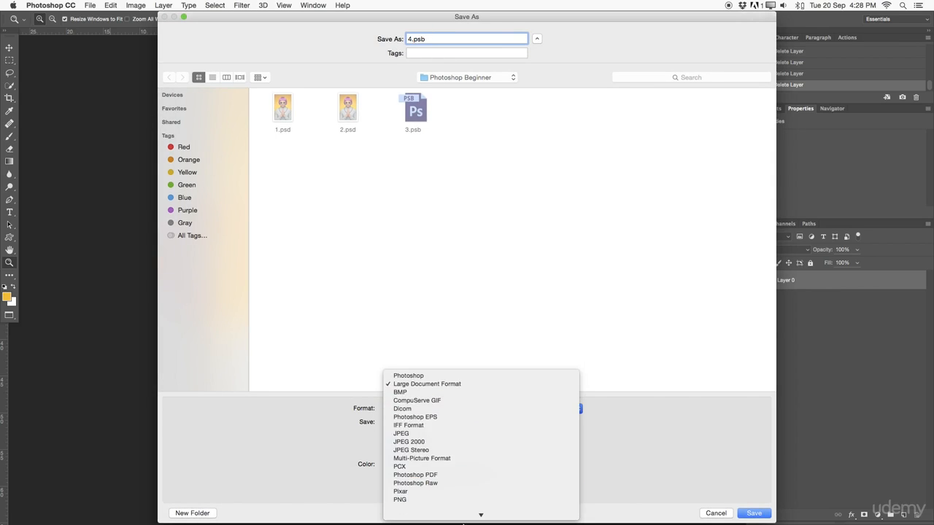
pyautogui.click(440, 398)
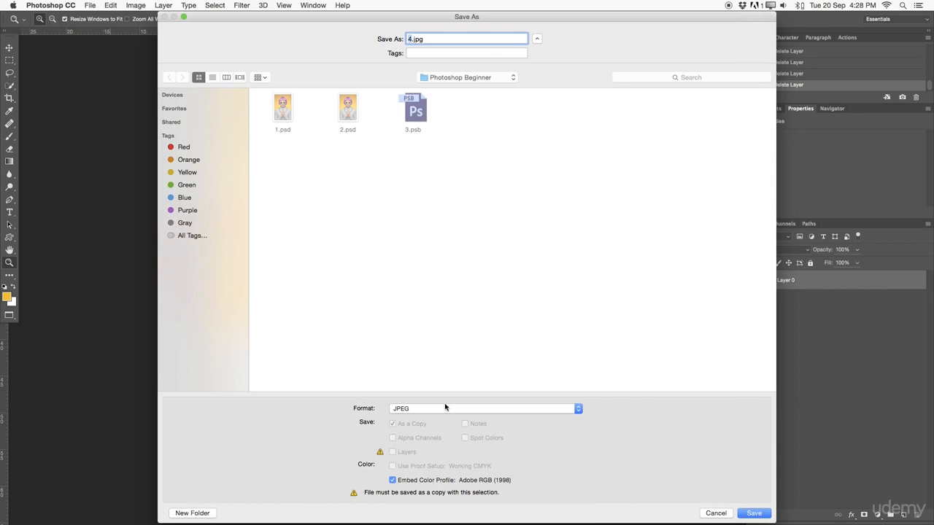
pyautogui.click(759, 513)
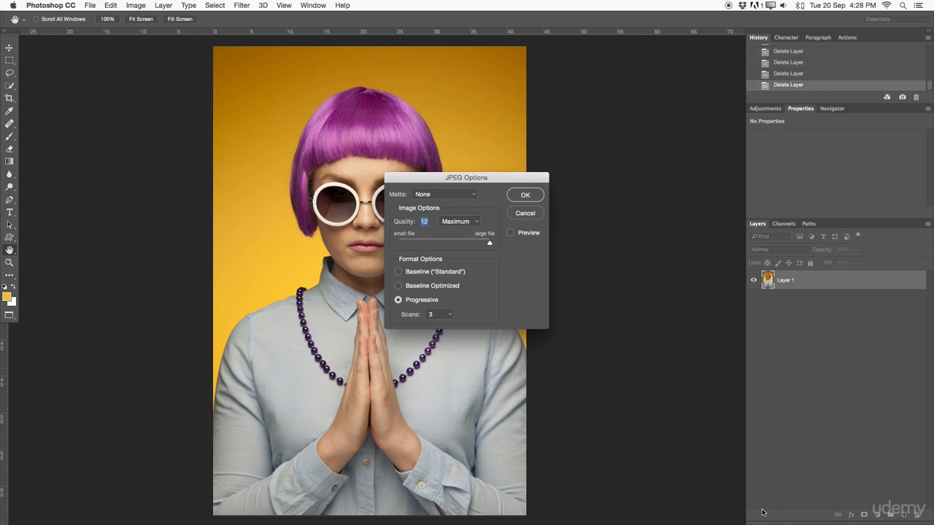
# Enable the JPEG preview, try lower quality levels, and finish saving with no matte, Maximum quality 12 and the Progressive format
pyautogui.click(473, 193)
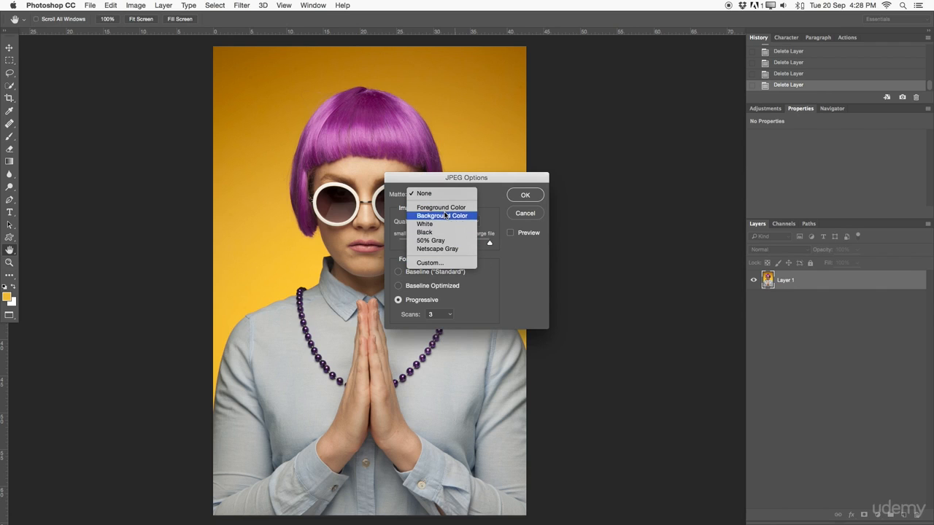
pyautogui.click(430, 194)
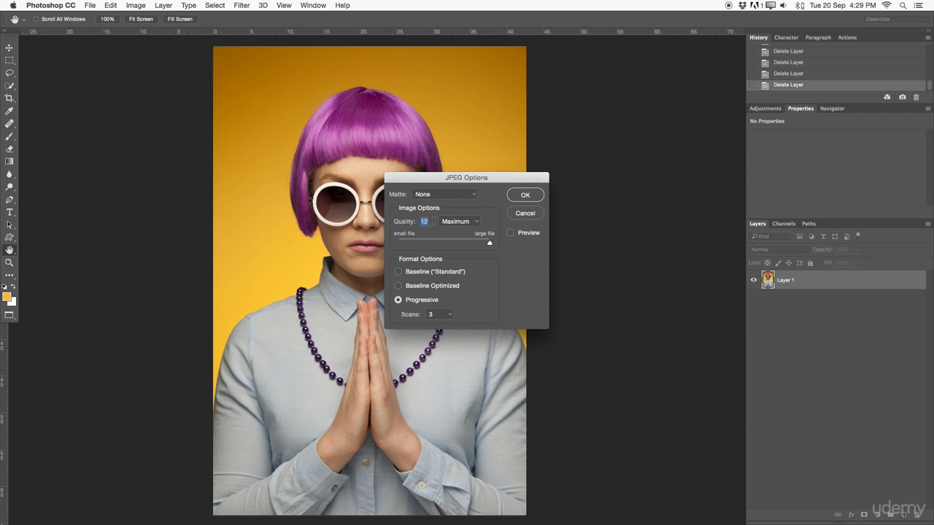
pyautogui.write('12')
pyautogui.click(511, 233)
pyautogui.moveTo(489, 246); pyautogui.dragTo(435, 246)
pyautogui.moveTo(436, 246); pyautogui.dragTo(409, 243)
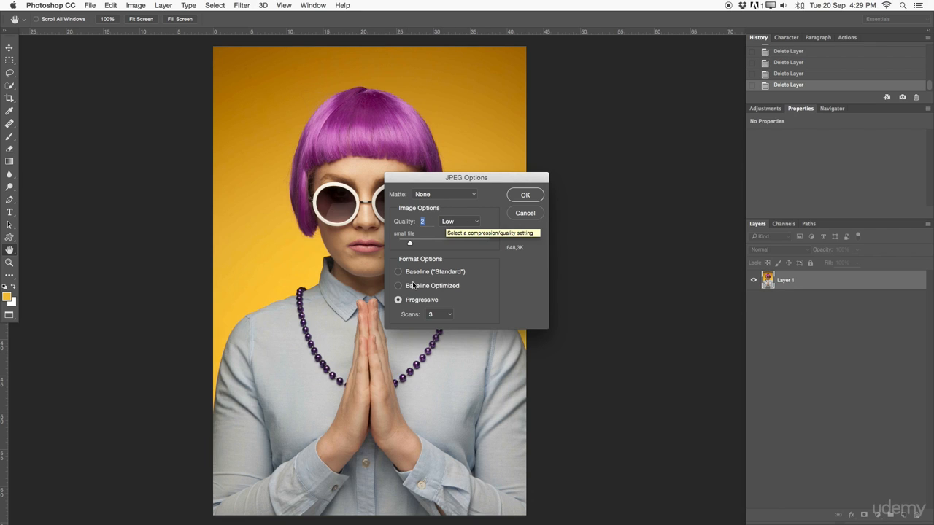
pyautogui.moveTo(410, 243); pyautogui.dragTo(506, 245)
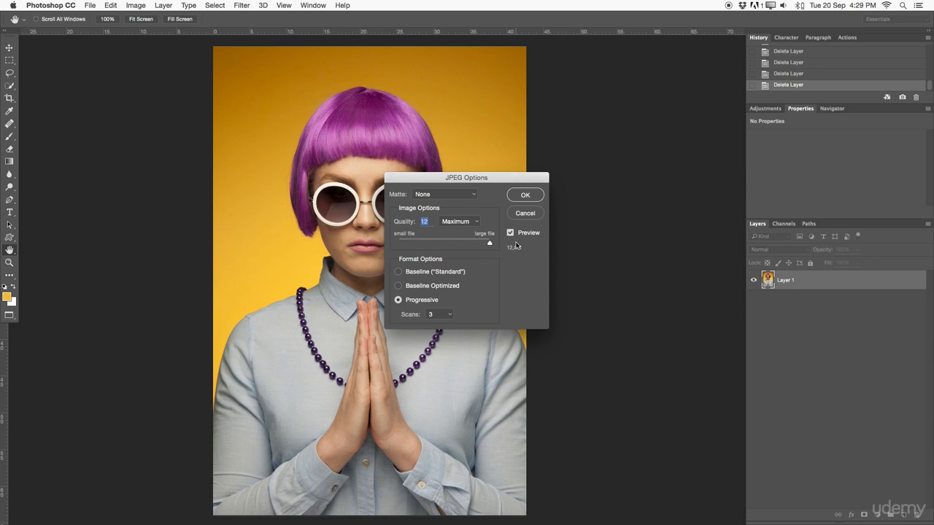
pyautogui.click(428, 299)
pyautogui.click(515, 194)
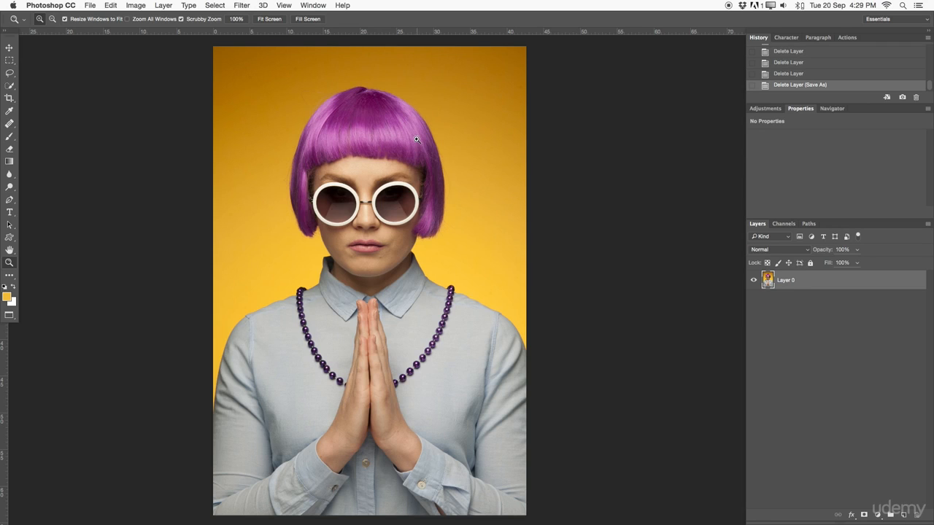
# Check the image's width and height in centimetres without changing its size
pyautogui.click(134, 5)
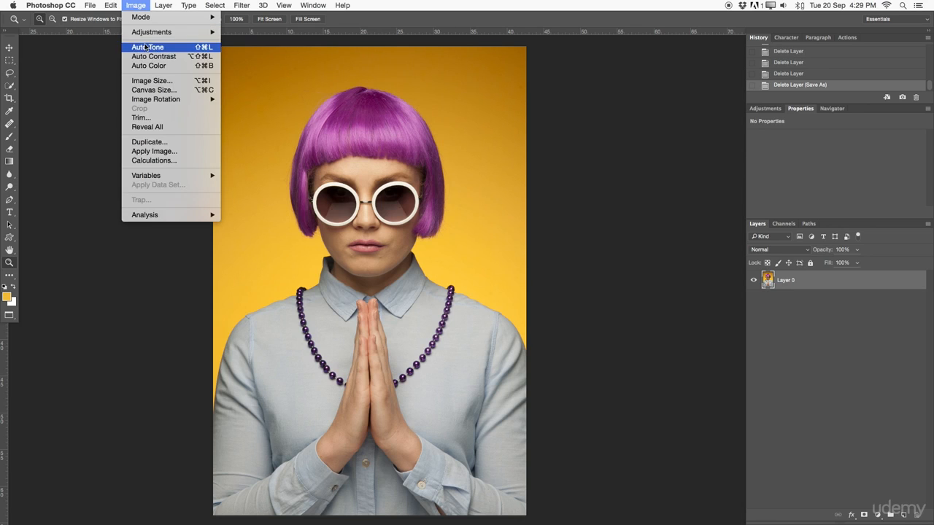
pyautogui.moveTo(149, 33)
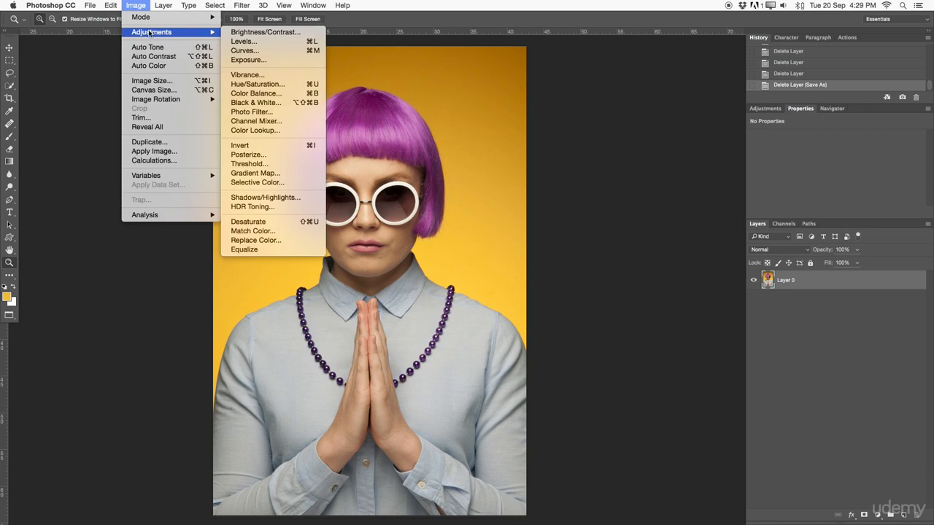
pyautogui.click(152, 80)
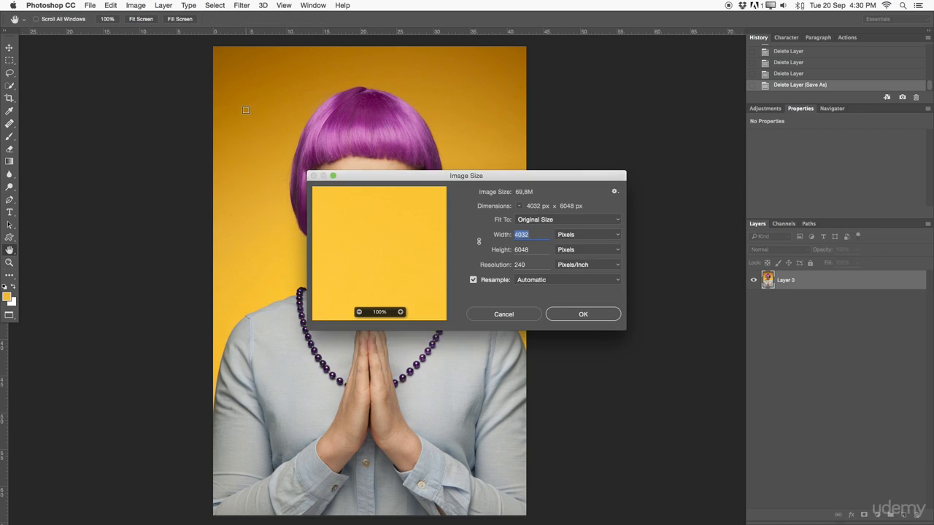
pyautogui.click(584, 234)
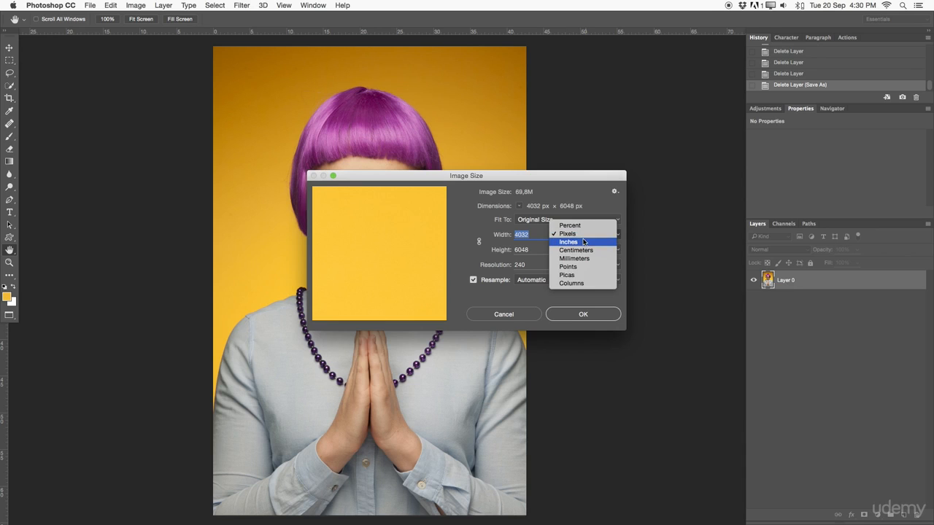
pyautogui.click(562, 250)
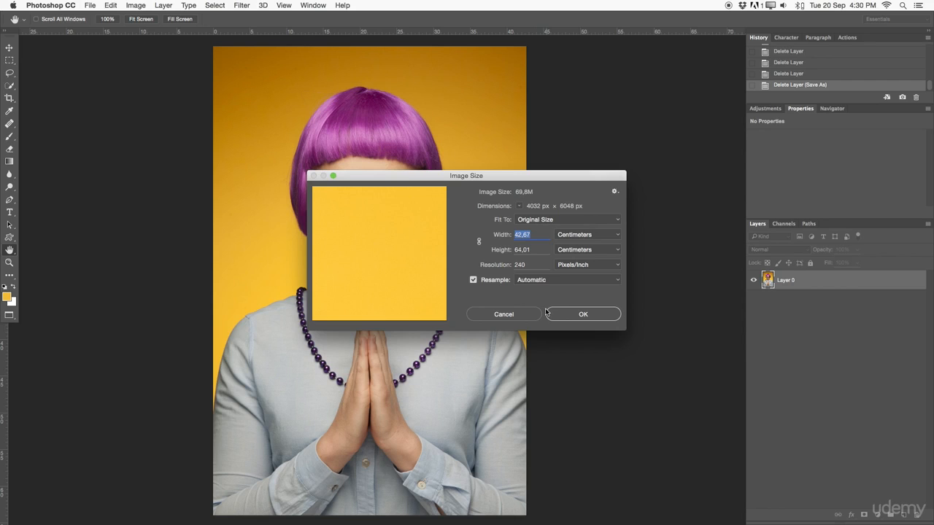
pyautogui.click(508, 314)
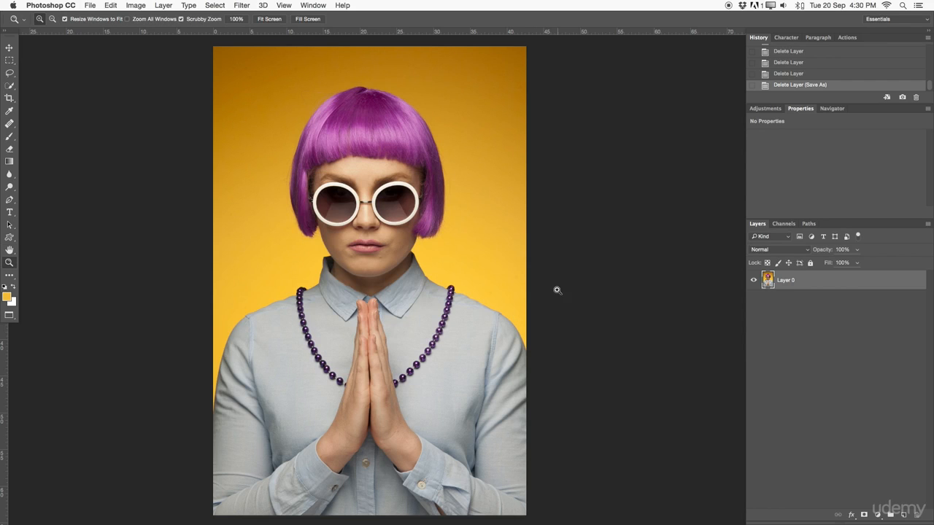
# Resample the image to a resolution of 72 pixels/inch
pyautogui.click(142, 4)
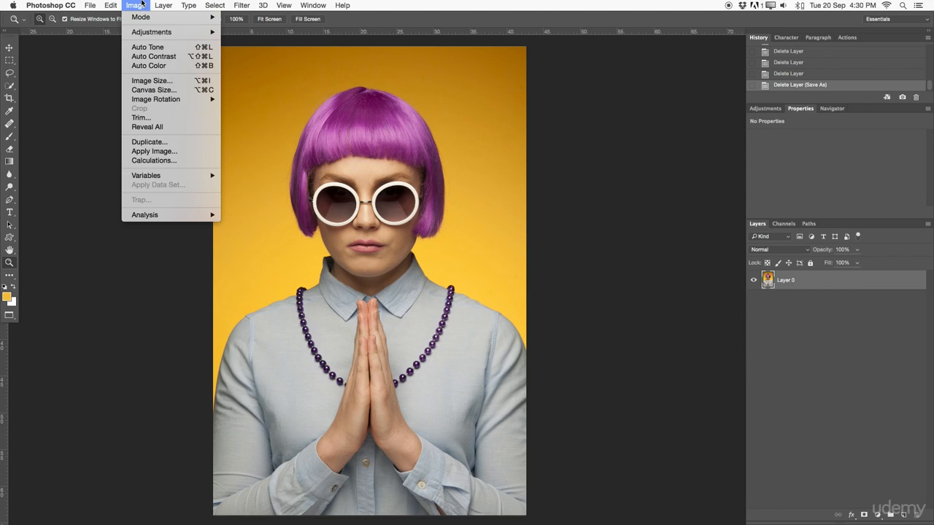
pyautogui.click(153, 81)
pyautogui.moveTo(532, 267); pyautogui.dragTo(504, 266)
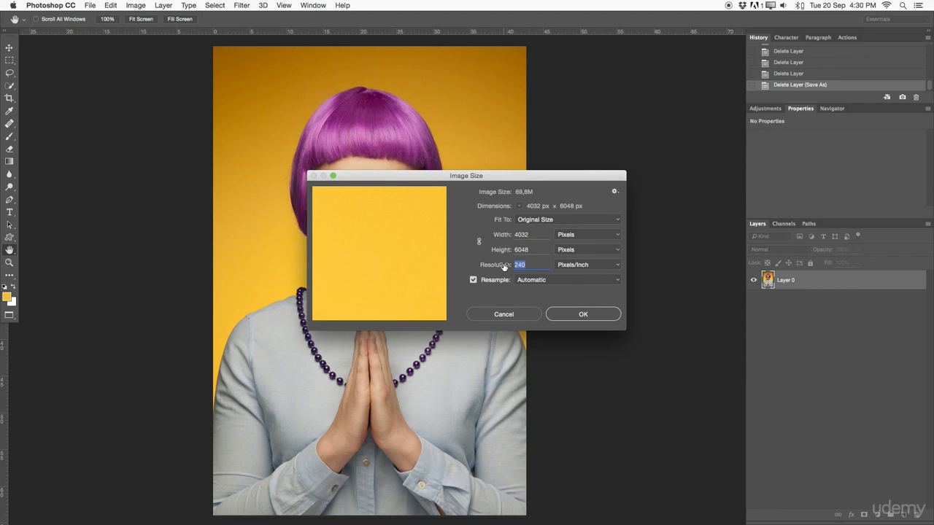
pyautogui.write('72')
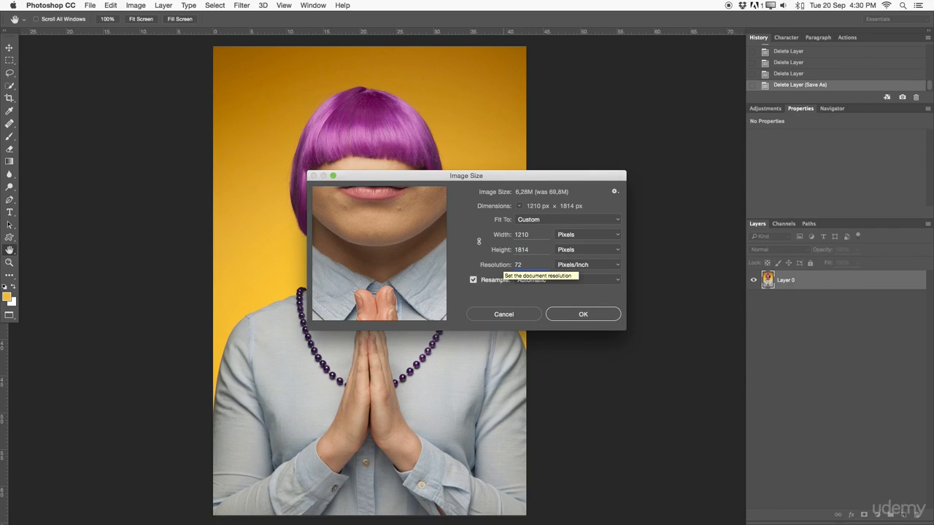
pyautogui.press('Return')
pyautogui.press('z')
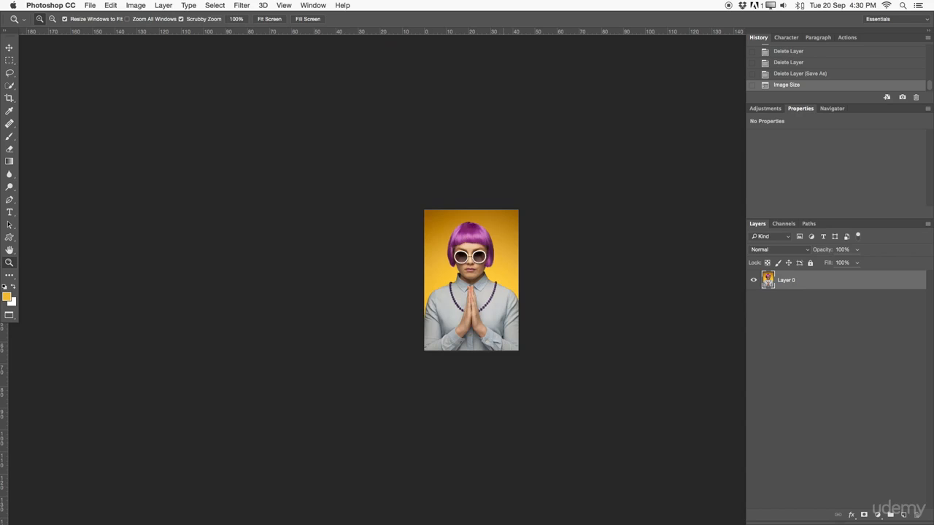
pyautogui.moveTo(480, 263); pyautogui.dragTo(437, 223)
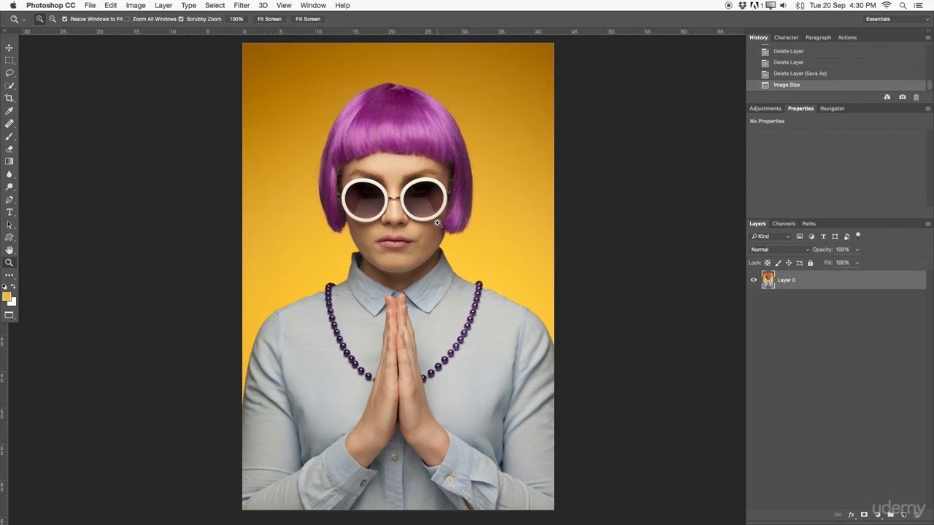
# Try saving the image as 5.jpg in JPEG format in the Photoshop Beginner folder with a lowered quality
pyautogui.click(109, 5)
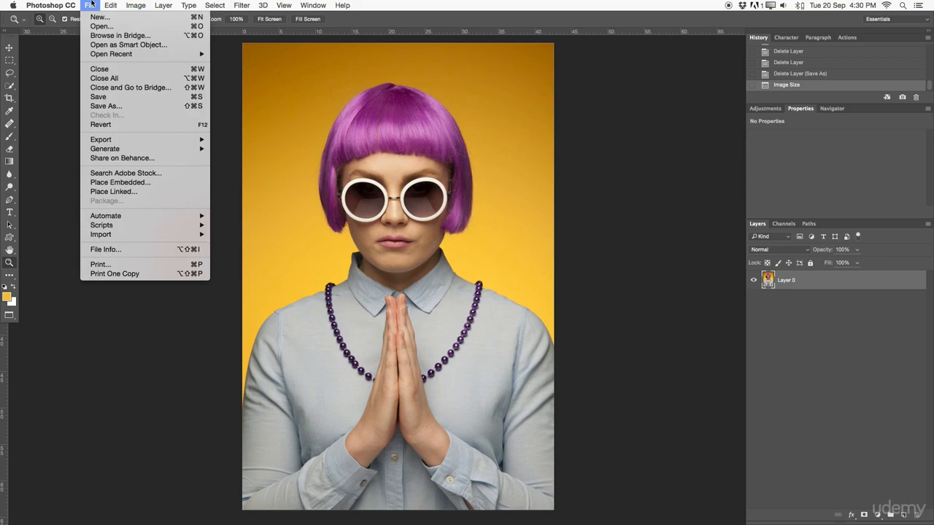
pyautogui.click(110, 106)
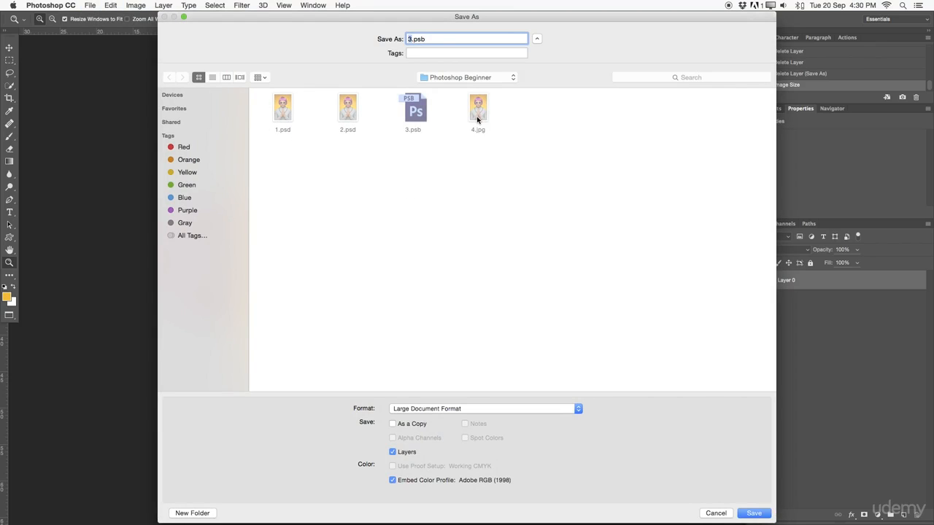
pyautogui.doubleClick(410, 39)
pyautogui.write('5')
pyautogui.click(434, 410)
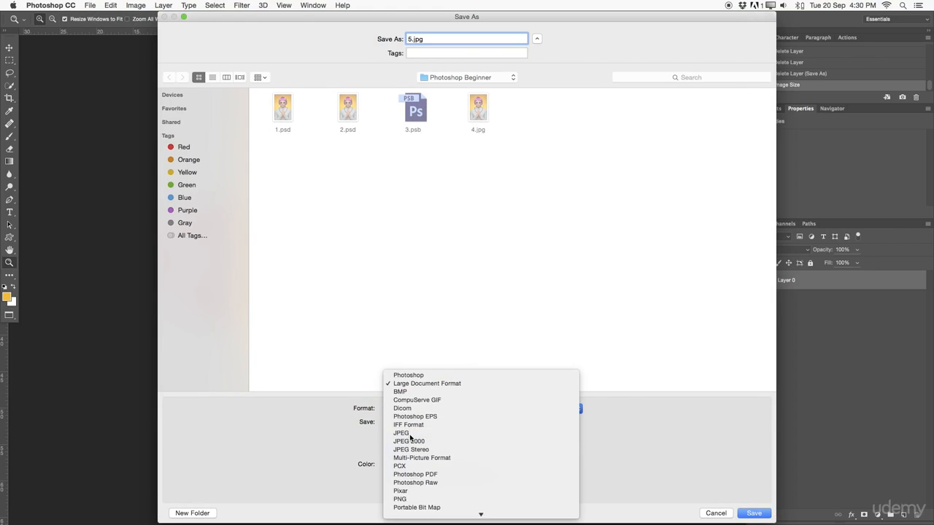
pyautogui.click(413, 436)
pyautogui.click(754, 513)
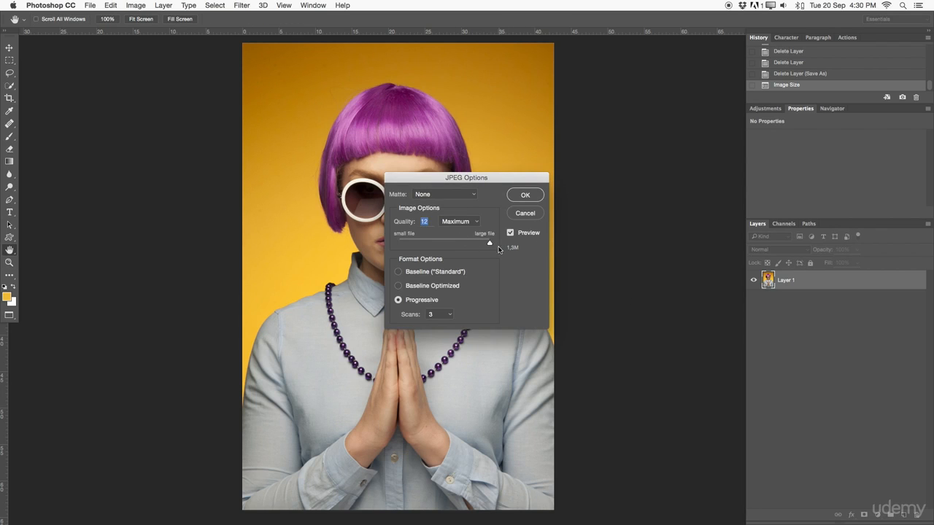
pyautogui.moveTo(490, 246)
pyautogui.mouseDown()
pyautogui.moveTo(470, 246)
pyautogui.moveTo(479, 246)
pyautogui.mouseUp()
pyautogui.click(518, 215)
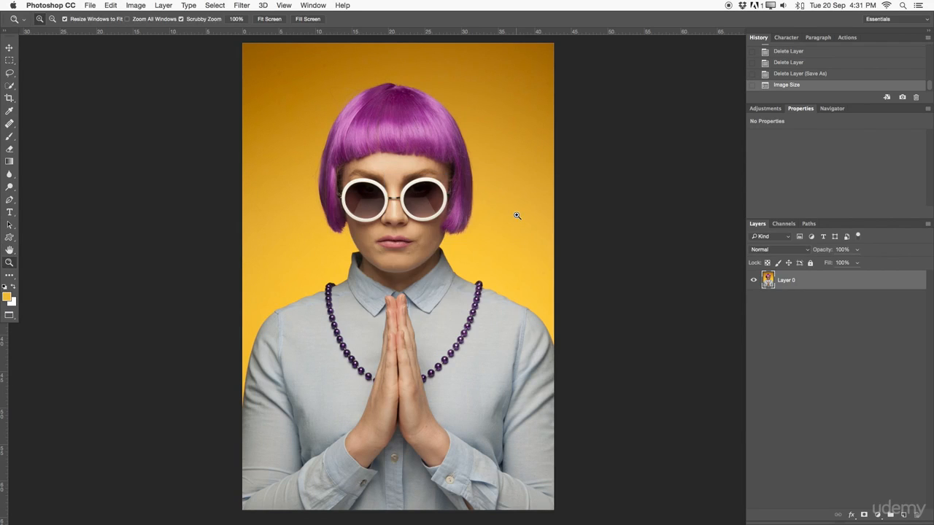
# Examine the sunglasses, forehead and hair up close to judge the detail of the resampled image
pyautogui.moveTo(433, 196); pyautogui.dragTo(507, 198)
pyautogui.moveTo(392, 308); pyautogui.dragTo(413, 159)
pyautogui.moveTo(394, 241); pyautogui.dragTo(421, 239)
pyautogui.moveTo(338, 262); pyautogui.dragTo(478, 252)
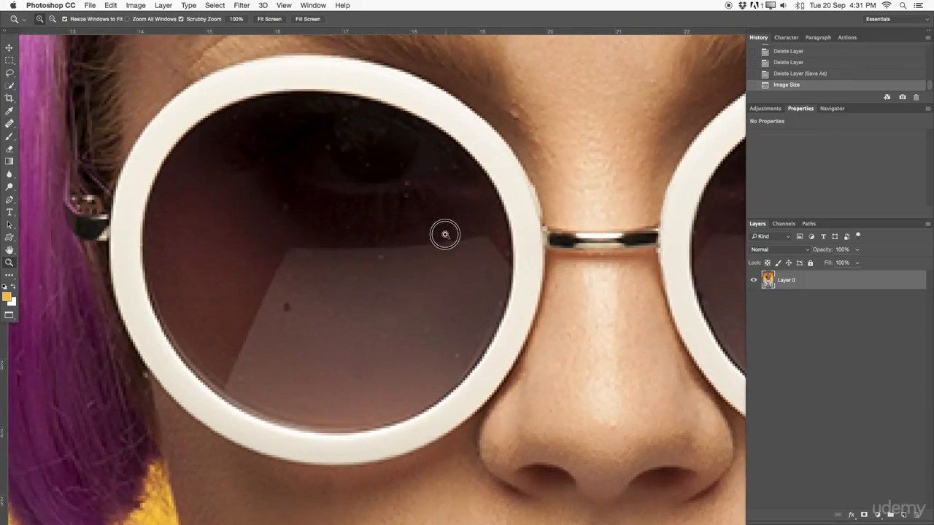
pyautogui.moveTo(445, 234); pyautogui.dragTo(437, 482)
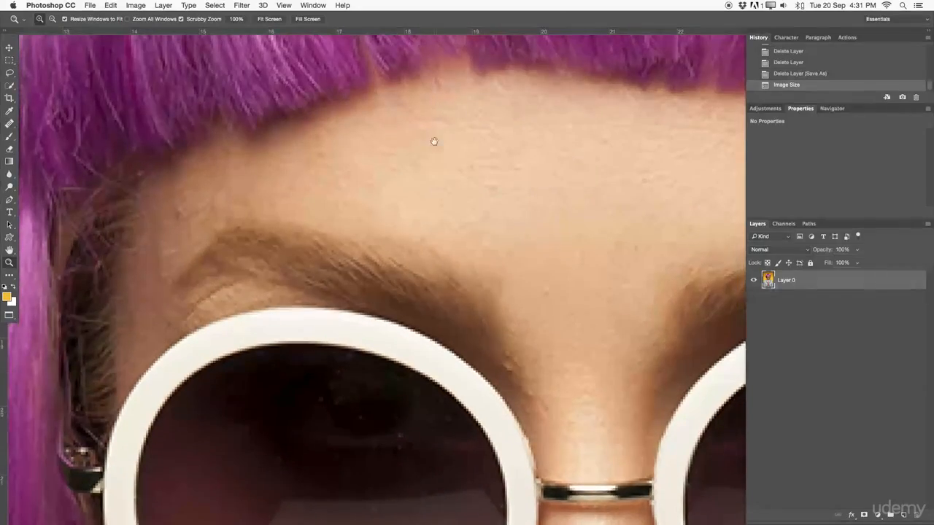
pyautogui.moveTo(434, 142); pyautogui.dragTo(410, 278)
pyautogui.moveTo(422, 81); pyautogui.dragTo(378, 194)
pyautogui.moveTo(449, 215); pyautogui.dragTo(412, 212)
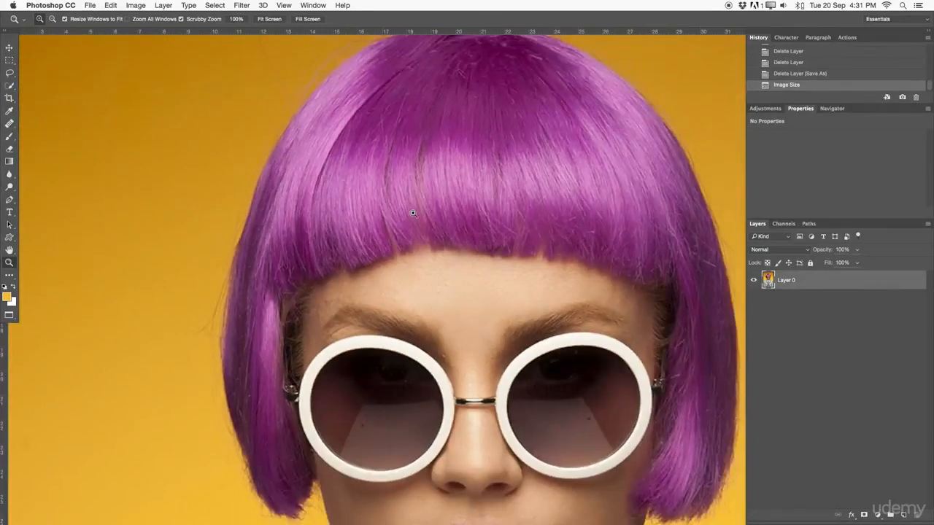
pyautogui.moveTo(460, 251); pyautogui.dragTo(428, 196)
pyautogui.moveTo(450, 257); pyautogui.dragTo(403, 181)
pyautogui.moveTo(465, 294); pyautogui.dragTo(428, 206)
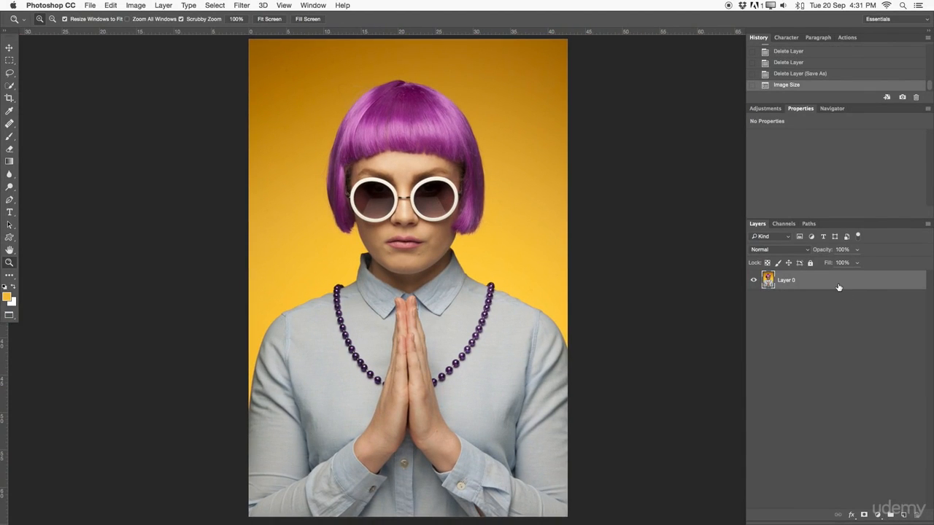
# Return to the history state before the Image Size change and inspect the lips, nose and sunglasses up close
pyautogui.click(779, 108)
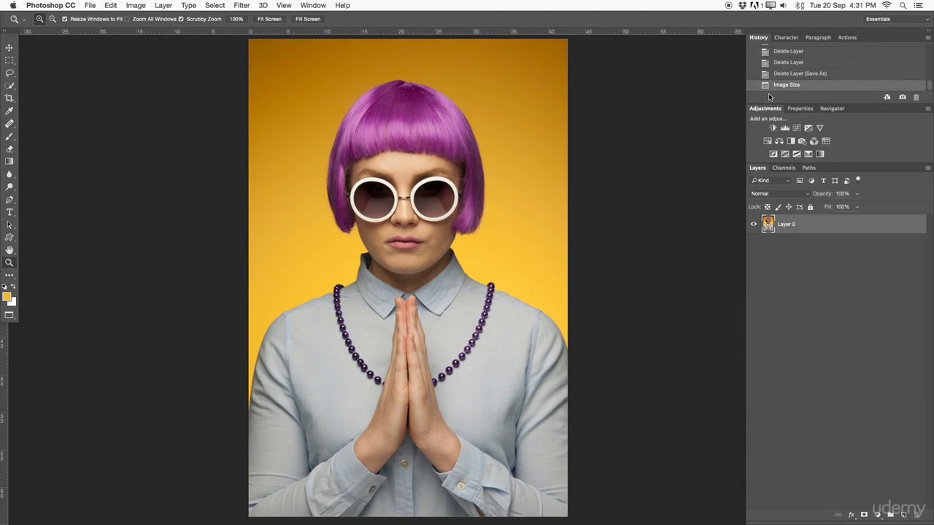
pyautogui.click(789, 75)
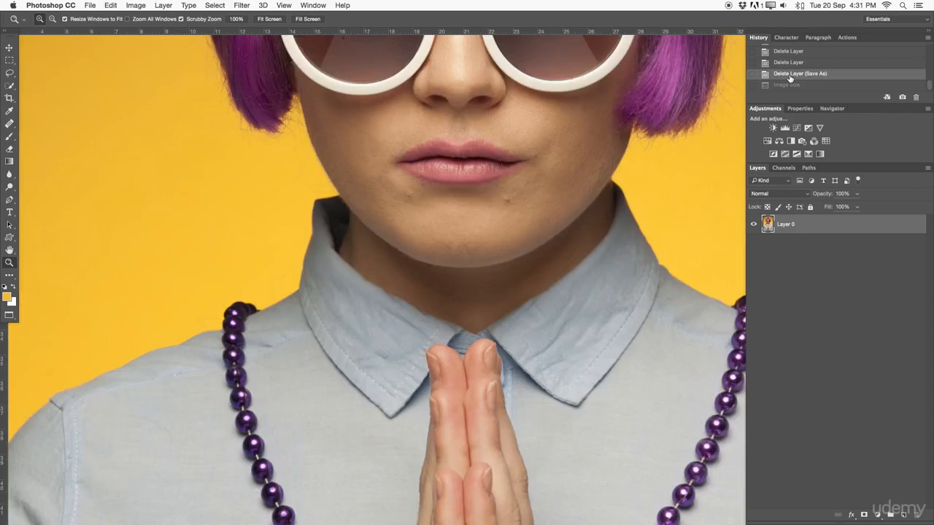
pyautogui.moveTo(474, 175); pyautogui.dragTo(548, 170)
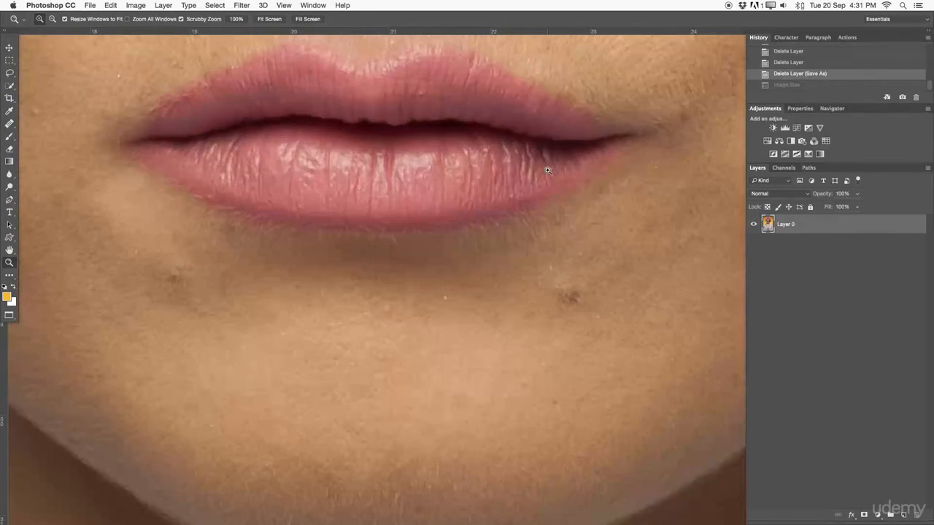
pyautogui.moveTo(546, 129); pyautogui.dragTo(515, 282)
pyautogui.moveTo(573, 119); pyautogui.dragTo(500, 260)
pyautogui.moveTo(509, 180); pyautogui.dragTo(469, 344)
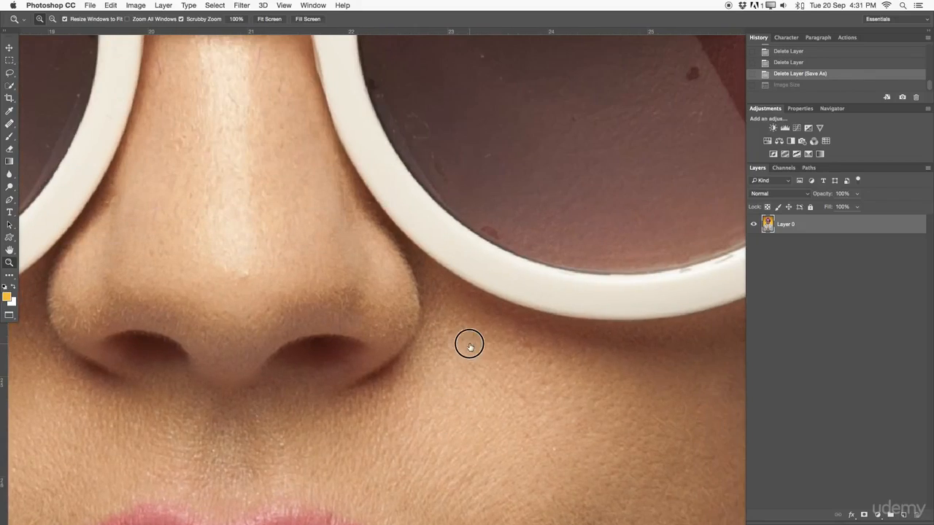
pyautogui.moveTo(497, 313); pyautogui.dragTo(336, 235)
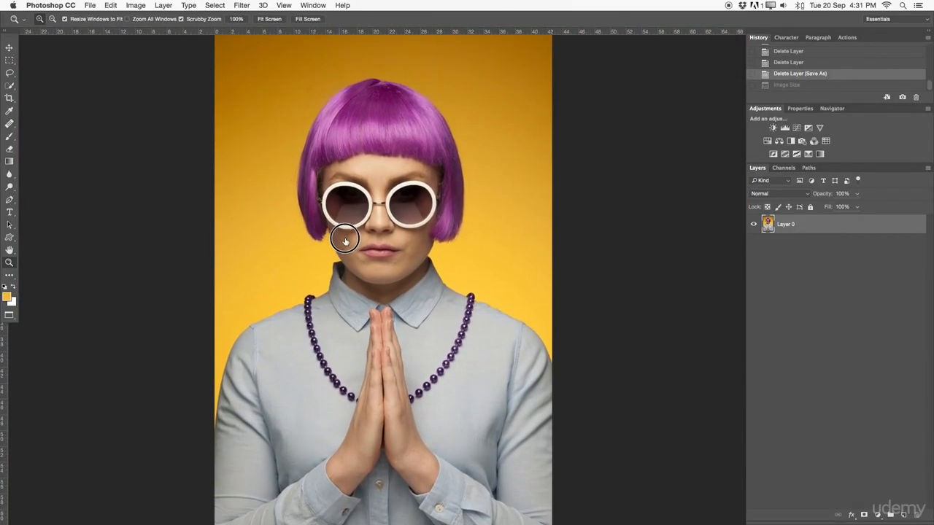
# Check the restored image's dimensions and resolution without changing them
pyautogui.click(136, 5)
pyautogui.click(145, 81)
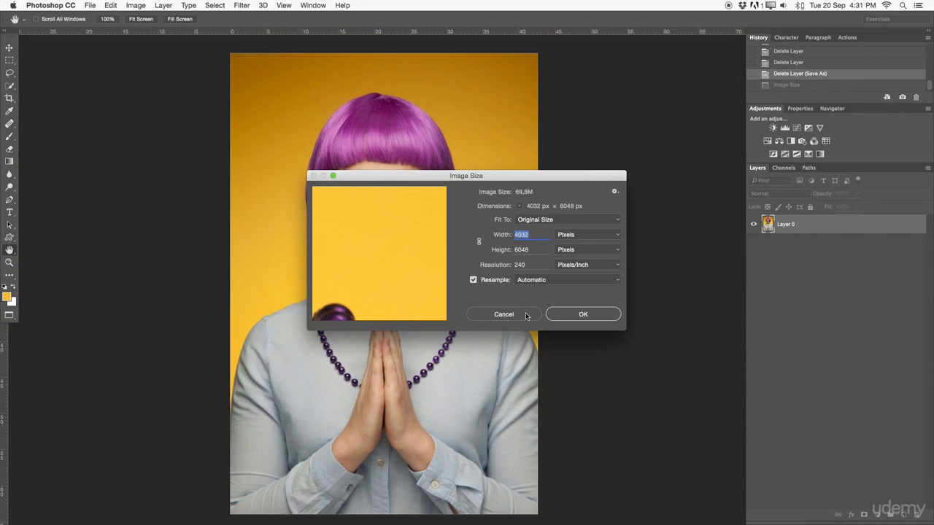
pyautogui.click(524, 314)
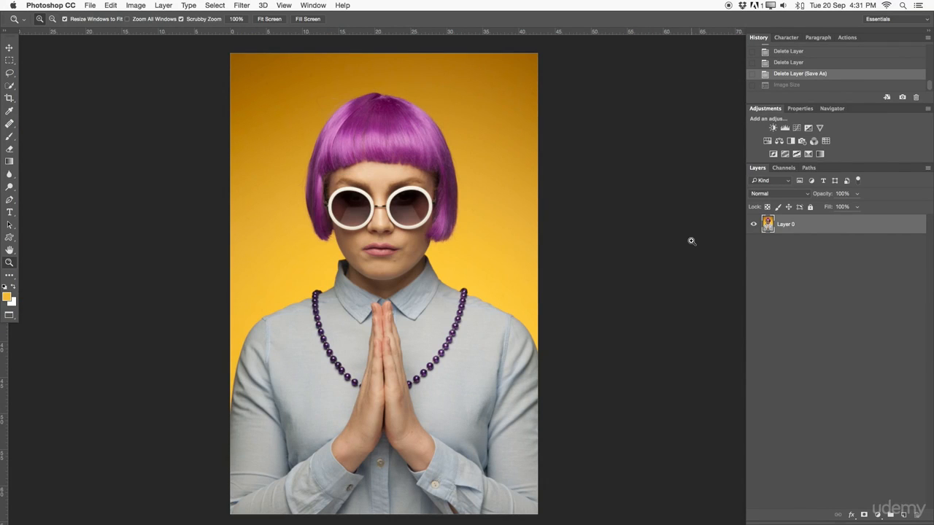
# Start a Save for Web (Legacy) export and reduce the preview to 6.3% so the whole portrait fits
pyautogui.click(108, 5)
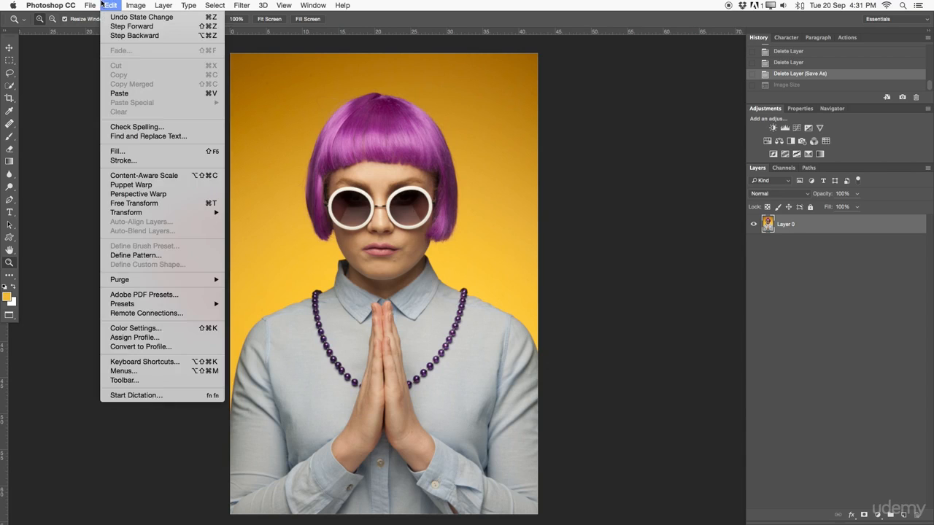
pyautogui.moveTo(90, 6)
pyautogui.moveTo(134, 142)
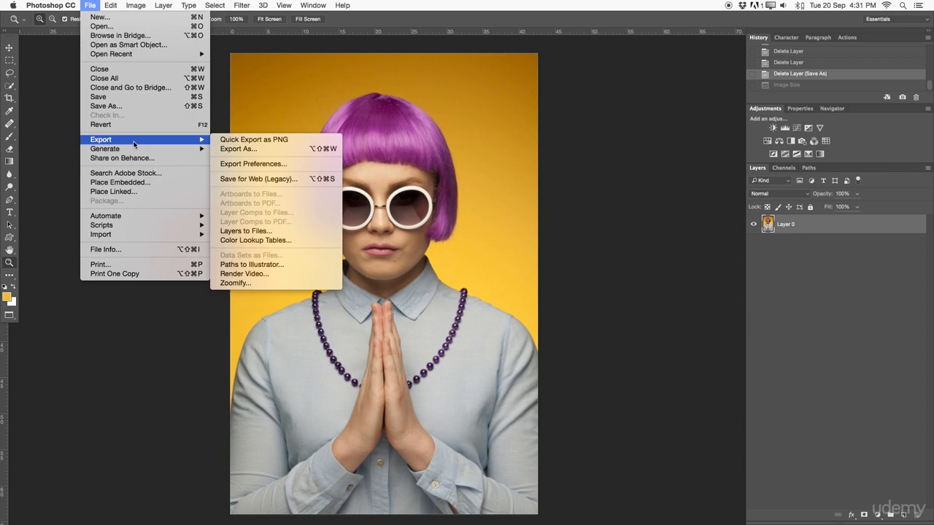
pyautogui.click(286, 179)
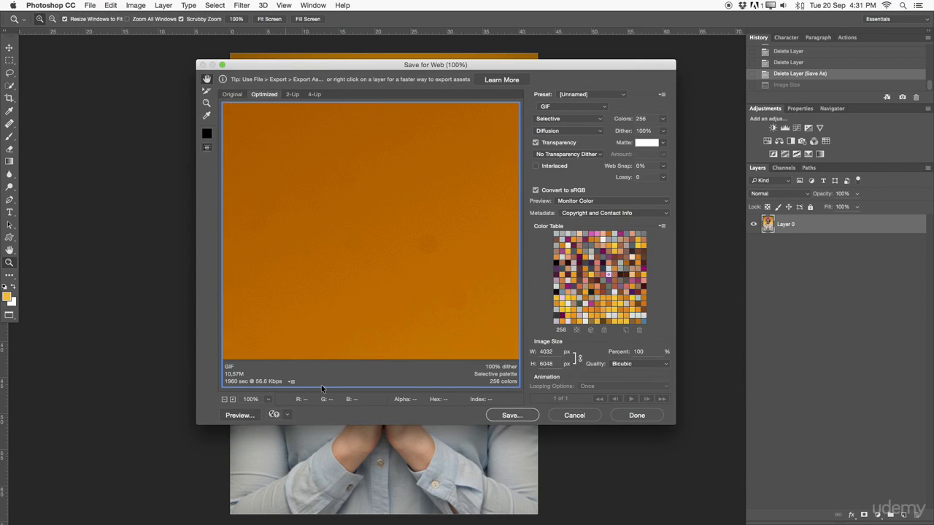
pyautogui.click(225, 400)
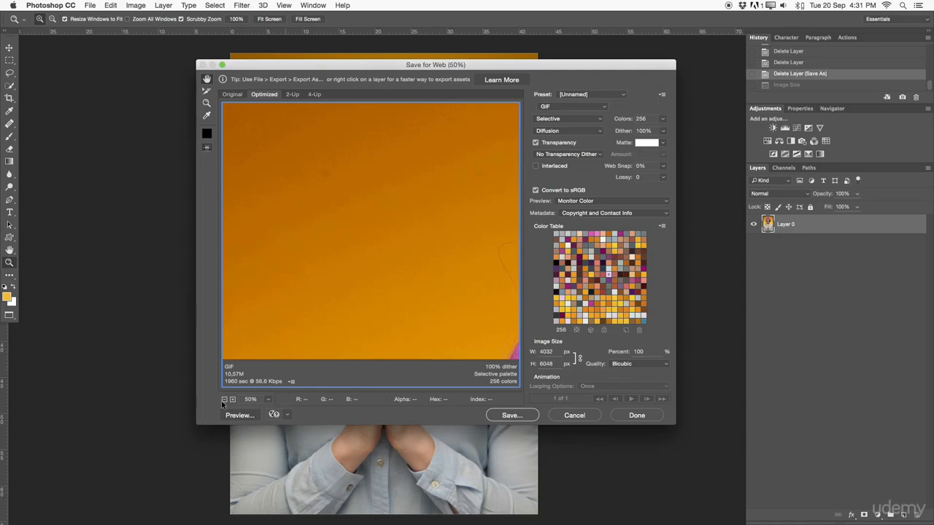
pyautogui.click(226, 400)
pyautogui.click(226, 400)
pyautogui.click(225, 400)
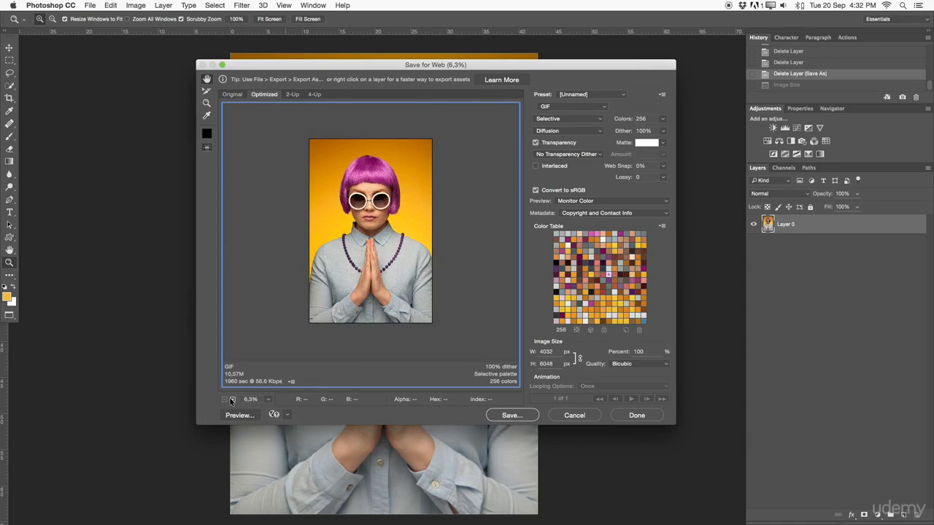
pyautogui.click(231, 400)
pyautogui.moveTo(284, 294); pyautogui.dragTo(280, 312)
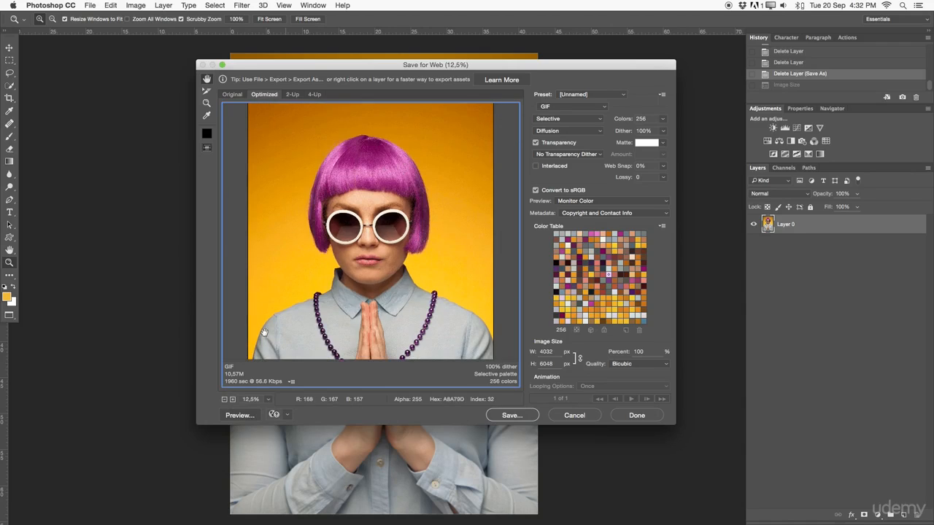
pyautogui.click(225, 399)
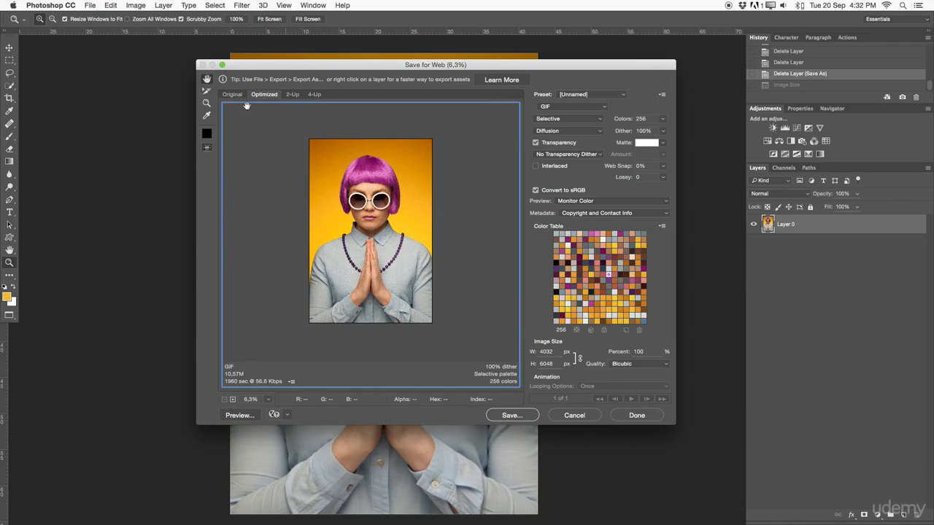
pyautogui.click(379, 213)
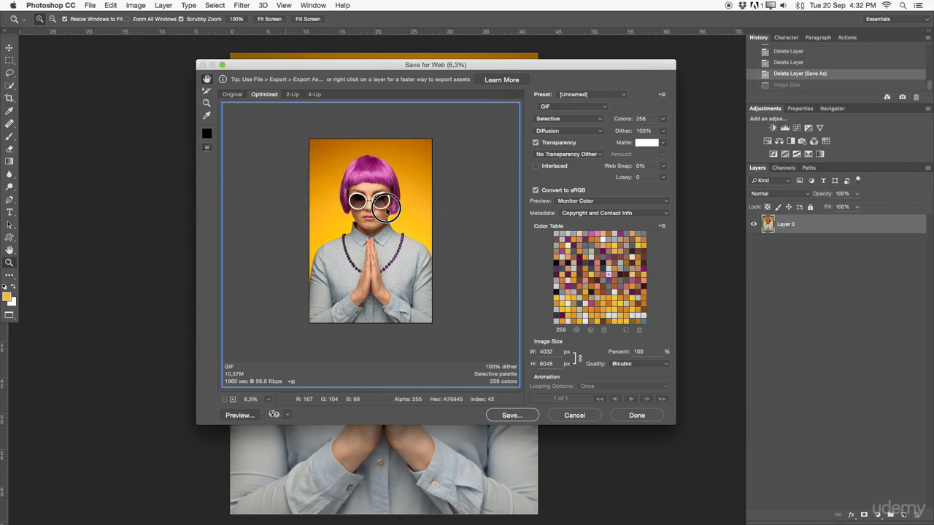
# Compare the original and optimized previews of the GIF export, including their file sizes
pyautogui.click(234, 95)
pyautogui.click(264, 95)
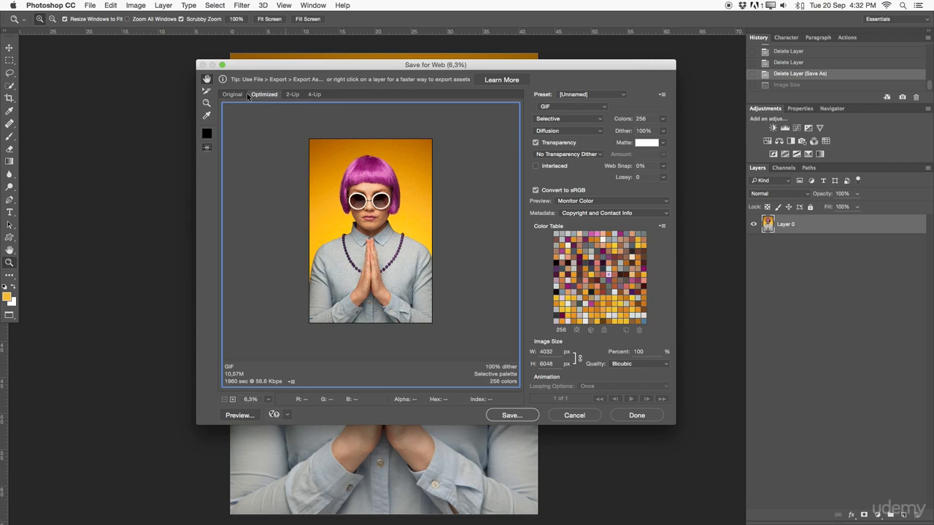
pyautogui.click(232, 94)
pyautogui.click(264, 95)
pyautogui.click(234, 95)
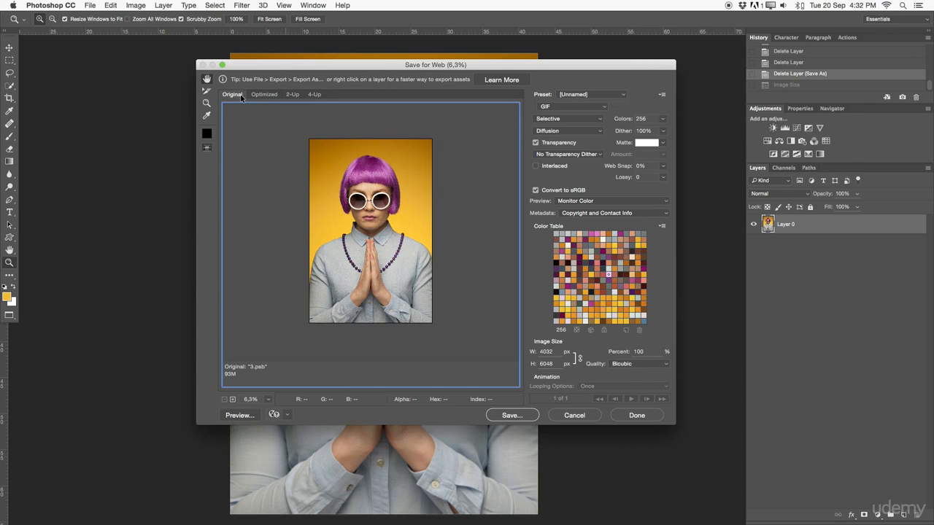
pyautogui.click(264, 95)
pyautogui.click(242, 95)
# Try the JPEG High preset for the web export and settle on the JPEG Low preset
pyautogui.moveTo(522, 66); pyautogui.dragTo(492, 64)
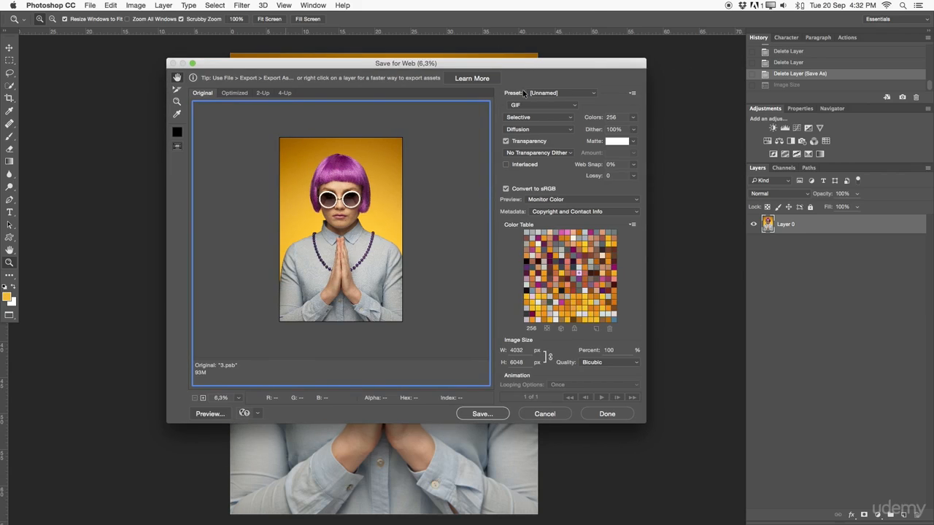
pyautogui.click(571, 93)
pyautogui.moveTo(556, 3)
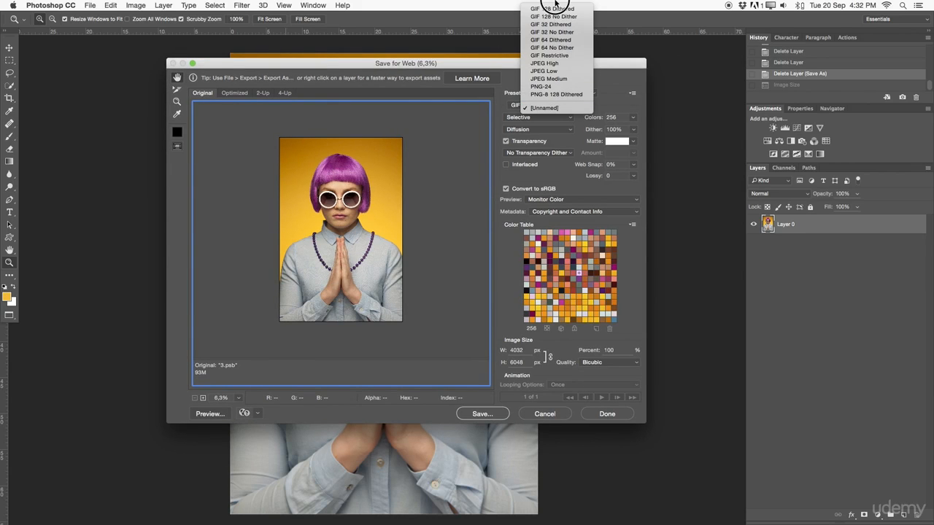
pyautogui.click(569, 63)
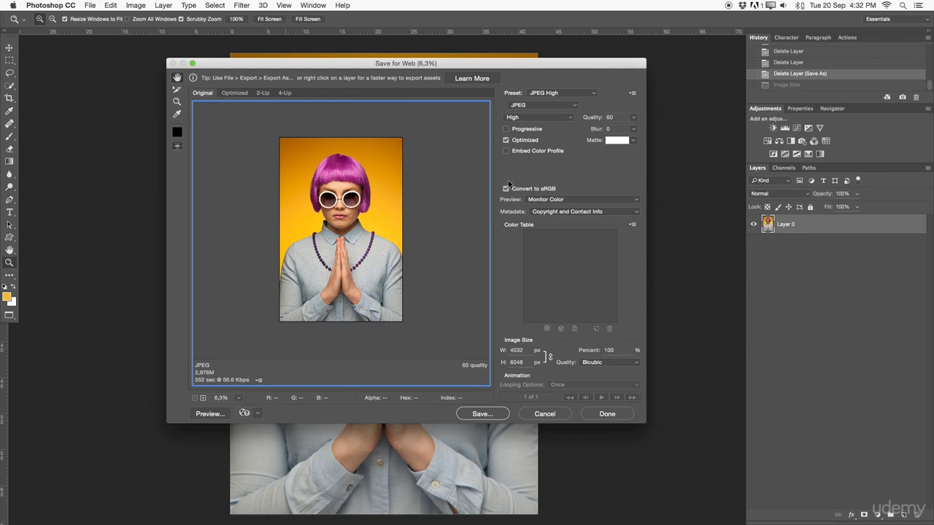
pyautogui.click(568, 99)
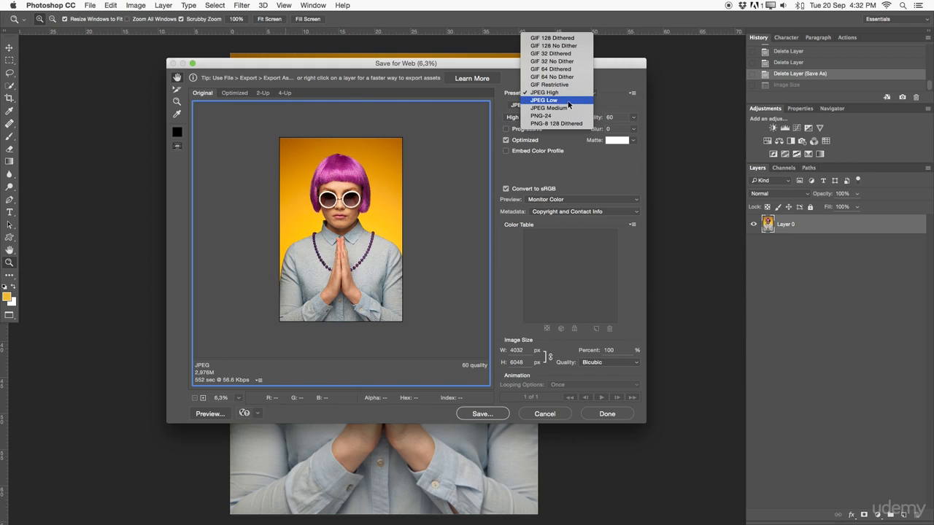
pyautogui.click(567, 102)
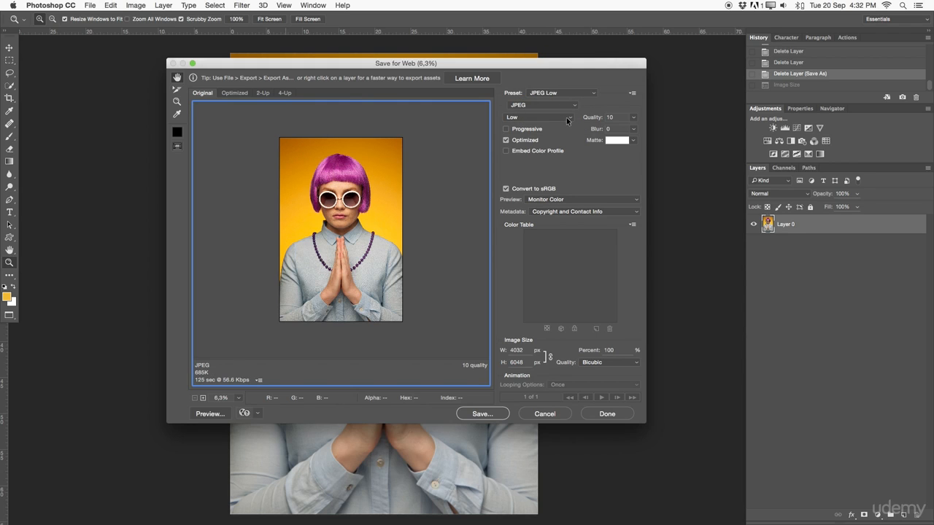
# Review the compression quality choices, keep Low and the image width, and close Save for Web without exporting a file
pyautogui.click(568, 114)
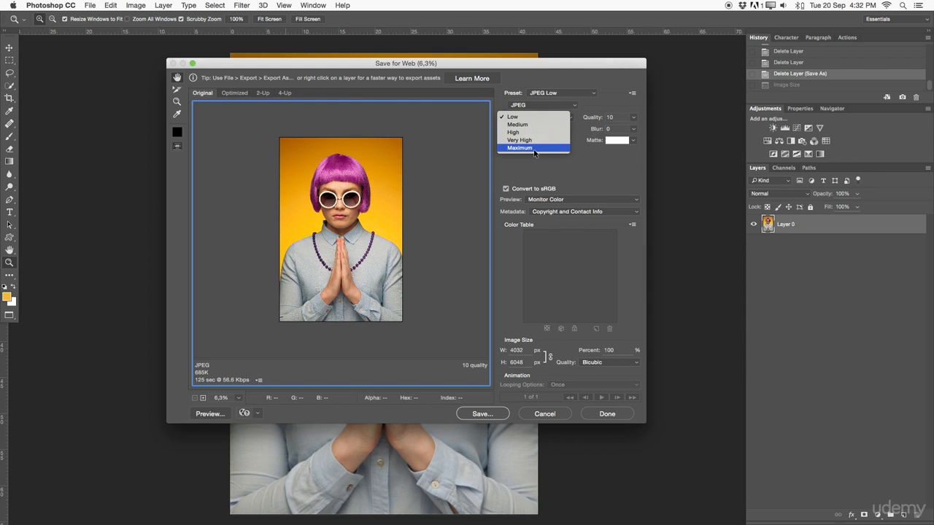
pyautogui.click(523, 116)
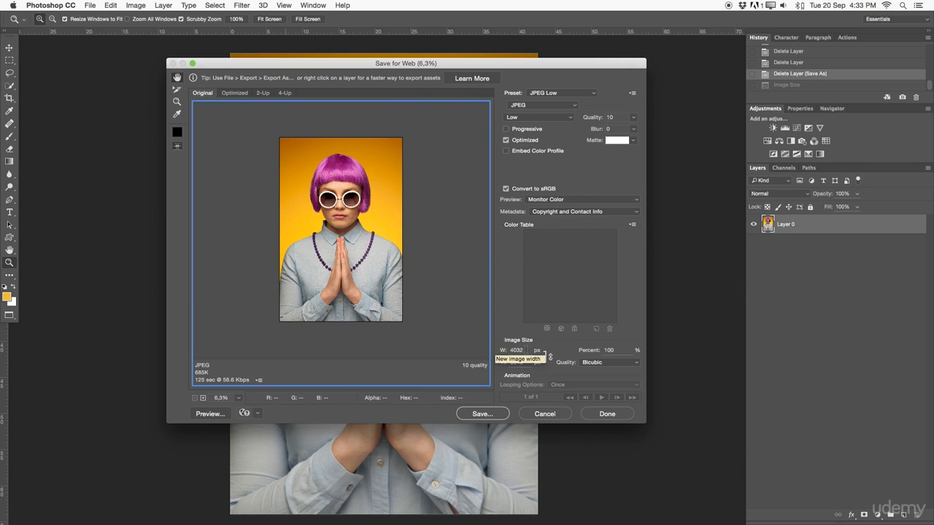
pyautogui.doubleClick(526, 350)
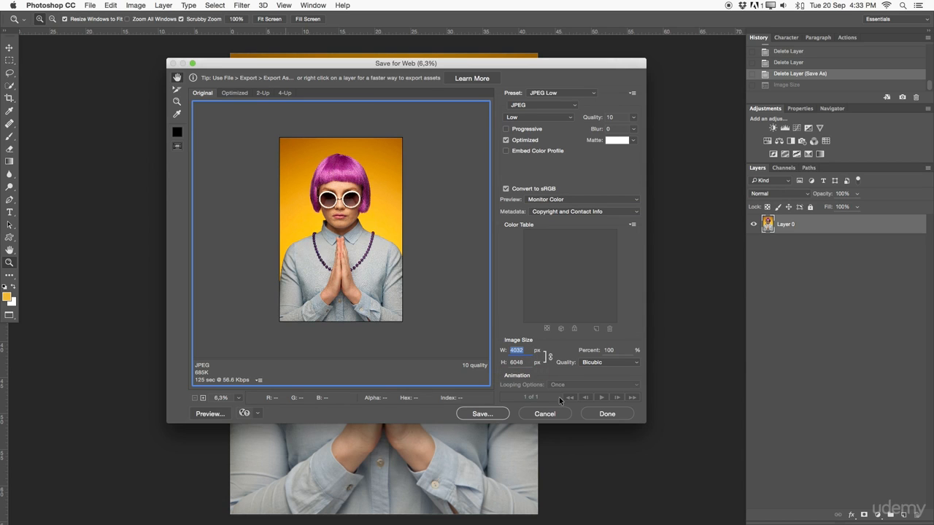
pyautogui.click(593, 416)
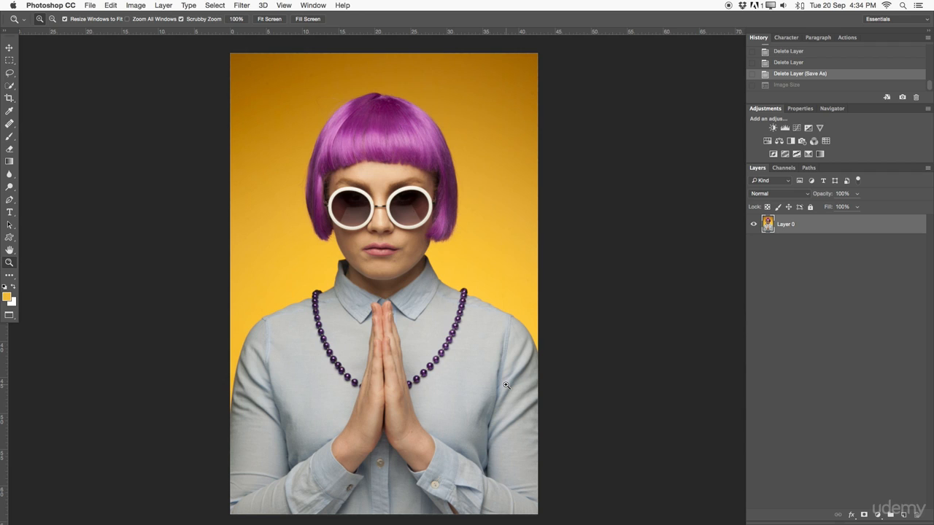
# Save the open PSB document and return to the standard windowed screen mode
pyautogui.press('super+s')
pyautogui.press('f')
pyautogui.press('f')
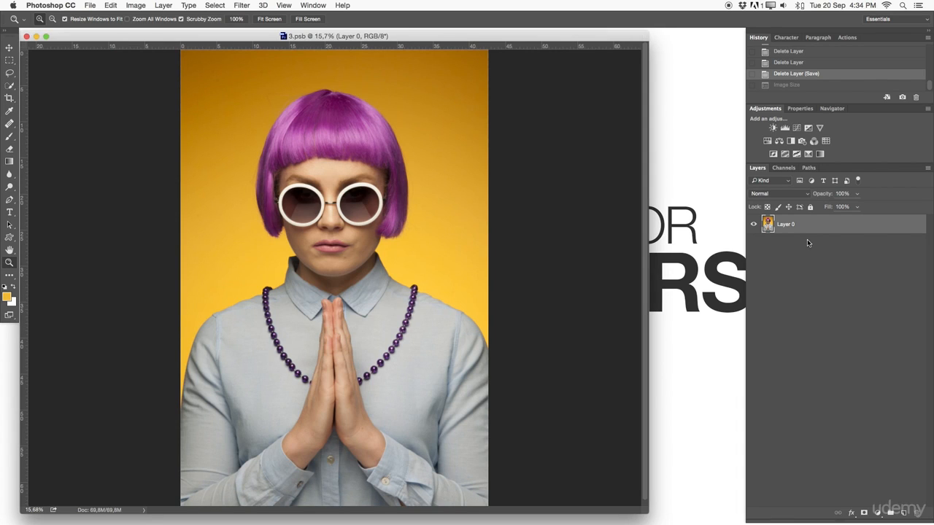
# Duplicate Layer 0, add a Levels adjustment layer above the copy, and save the document
pyautogui.press('super+j')
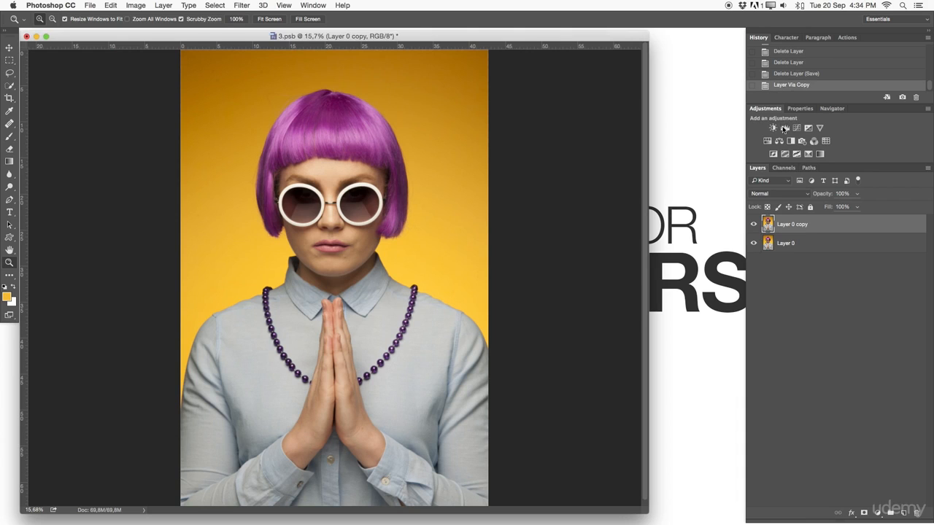
pyautogui.click(782, 128)
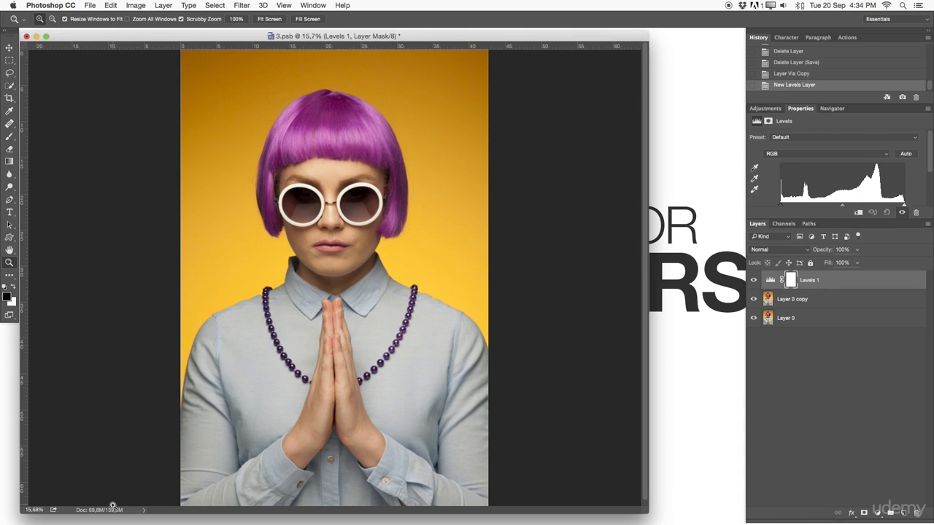
pyautogui.press('super+s')
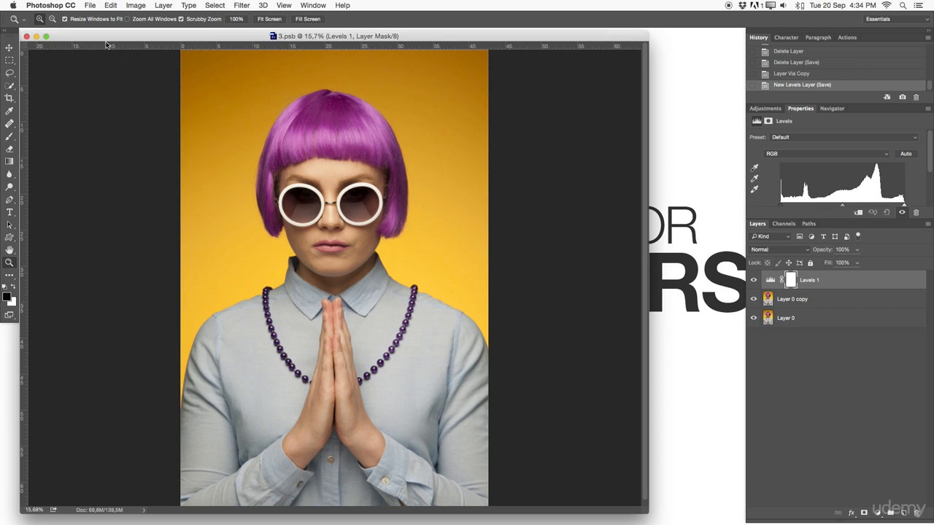
pyautogui.click(90, 5)
pyautogui.click(125, 312)
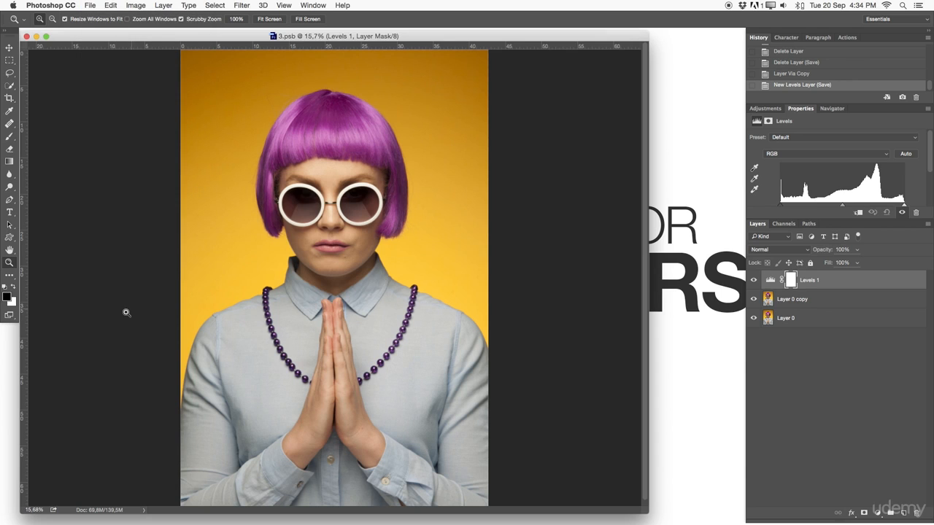